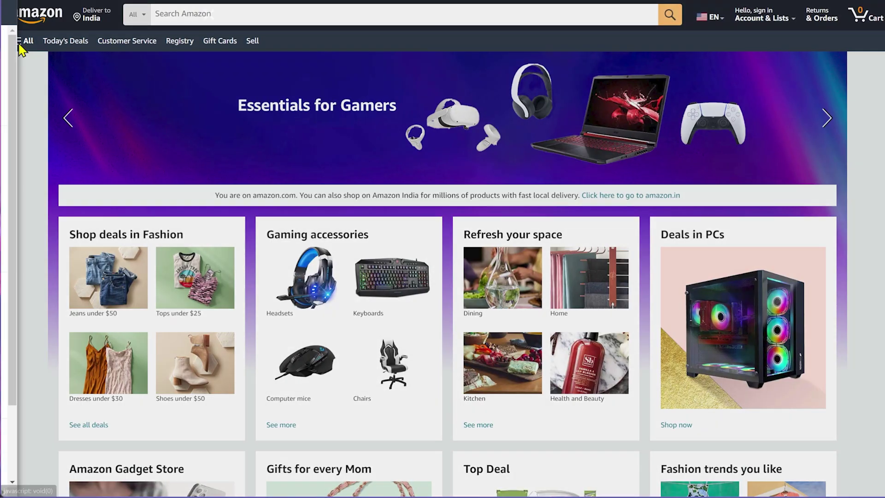
# Browse the Computers department in Amazon's full category menu
pyautogui.click(18, 40)
pyautogui.click(131, 187)
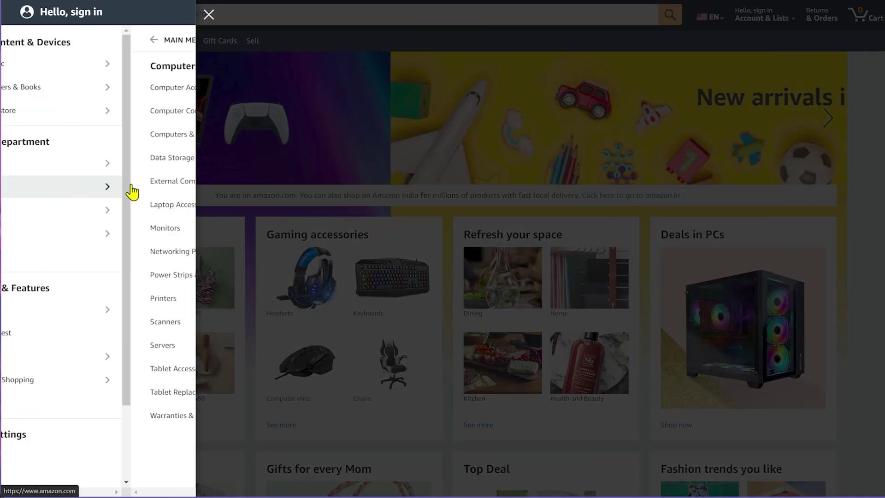
pyautogui.click(33, 40)
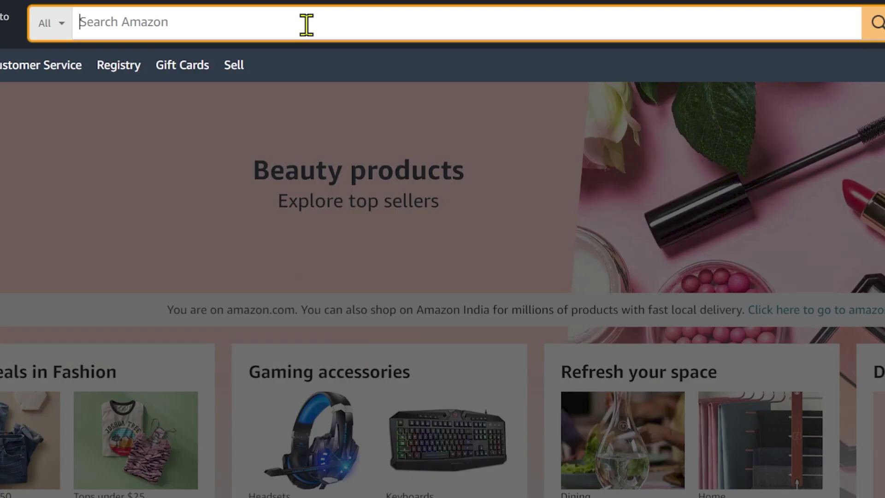
# Look up Amazon's search suggestions for "blueth"
pyautogui.write('blueth')
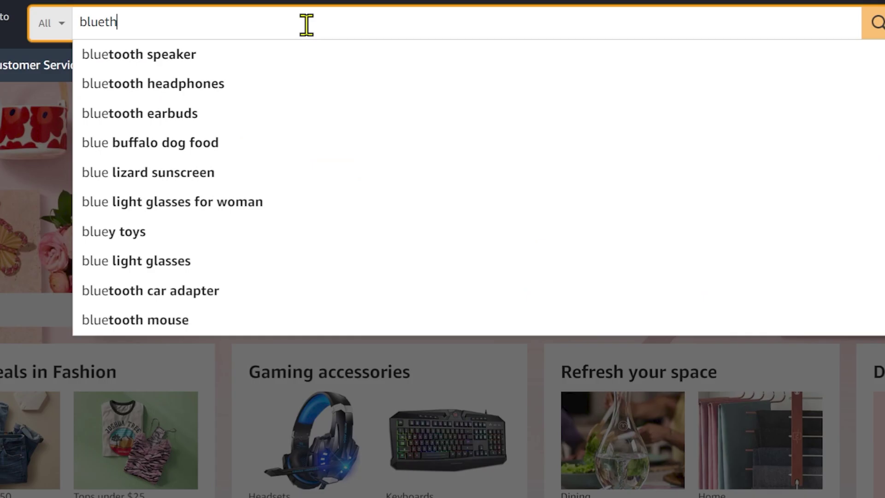
pyautogui.press('Down')
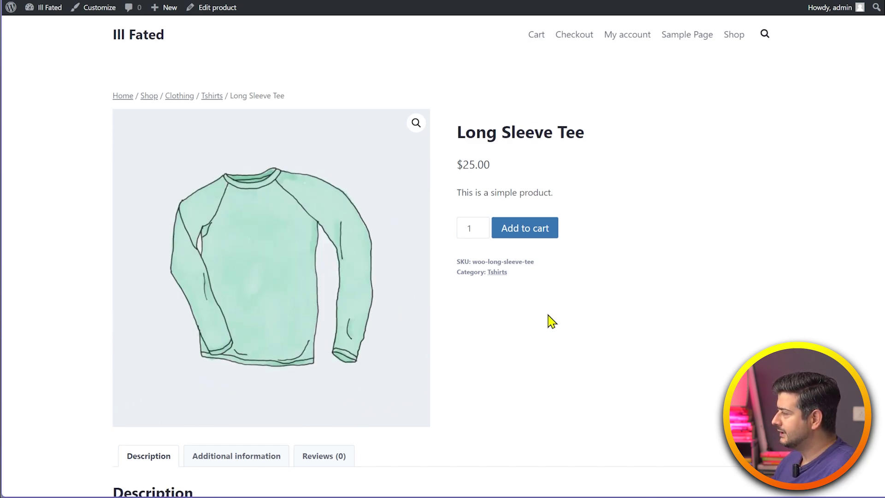
# Reload the Long Sleeve Tee product page and examine the color and size attributes in its additional information
pyautogui.scroll(-5, 325, 288)
pyautogui.click(236, 251)
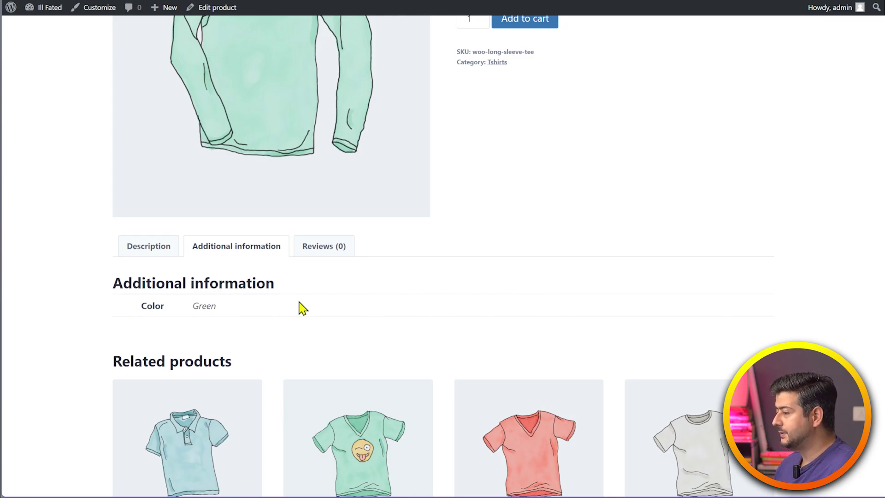
pyautogui.press('F5')
pyautogui.click(255, 247)
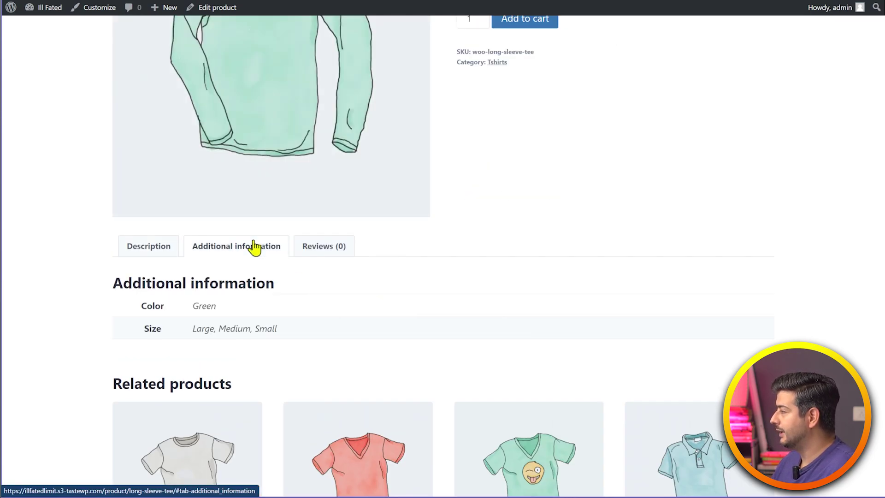
pyautogui.moveTo(194, 331); pyautogui.dragTo(276, 344)
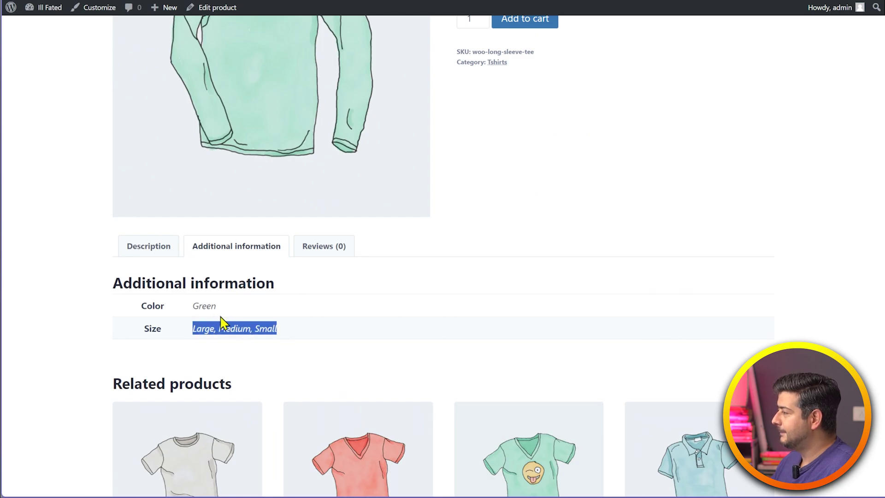
pyautogui.doubleClick(207, 306)
pyautogui.click(353, 325)
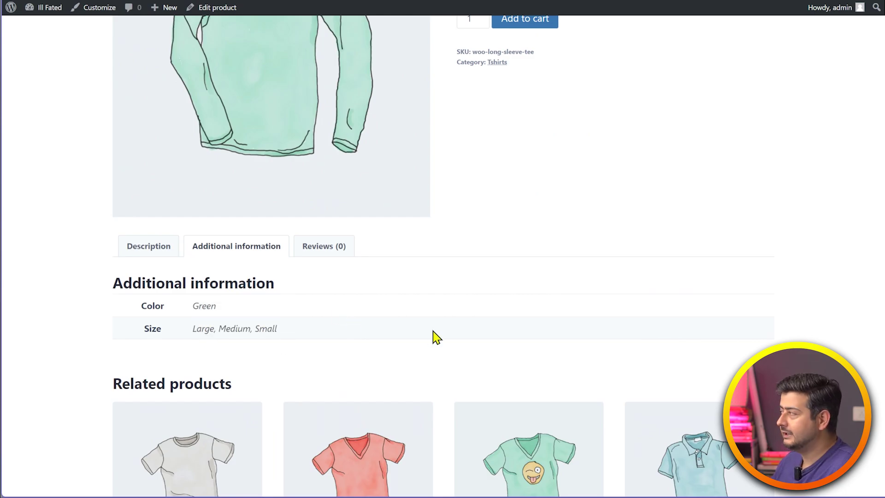
pyautogui.scroll(3, 592, 245)
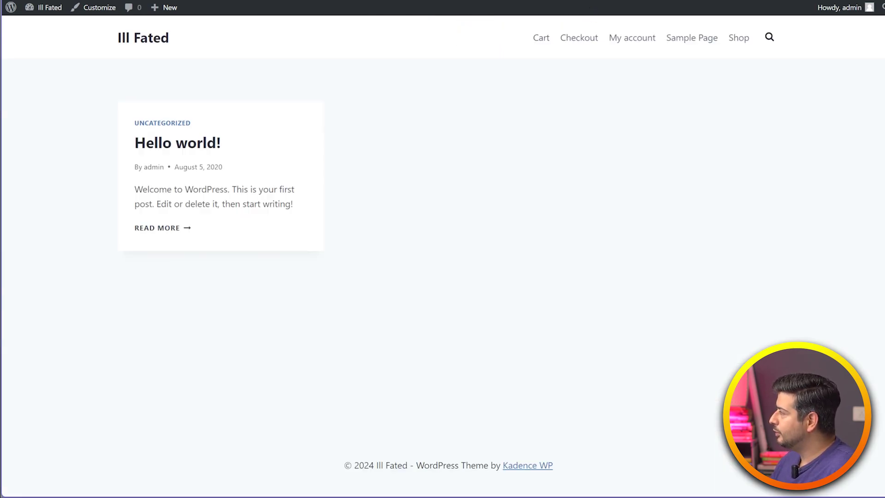
# Search the WordPress store for "green small tee"
pyautogui.click(768, 38)
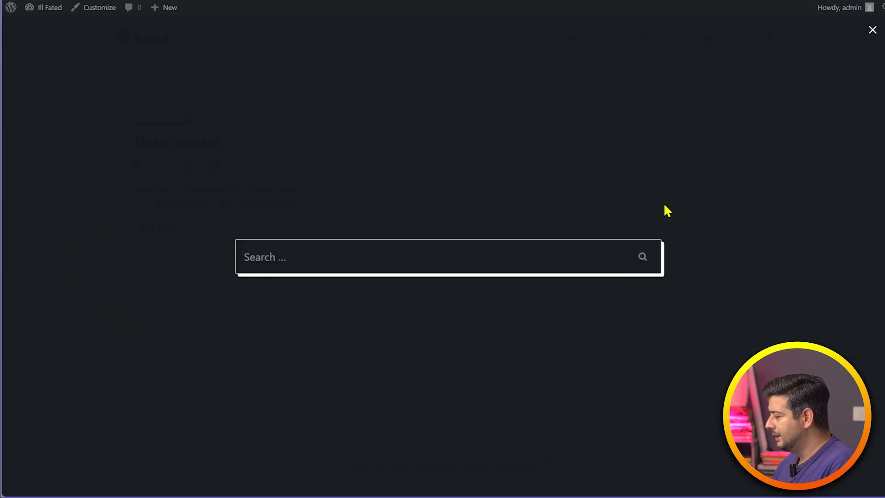
pyautogui.write('green smal')
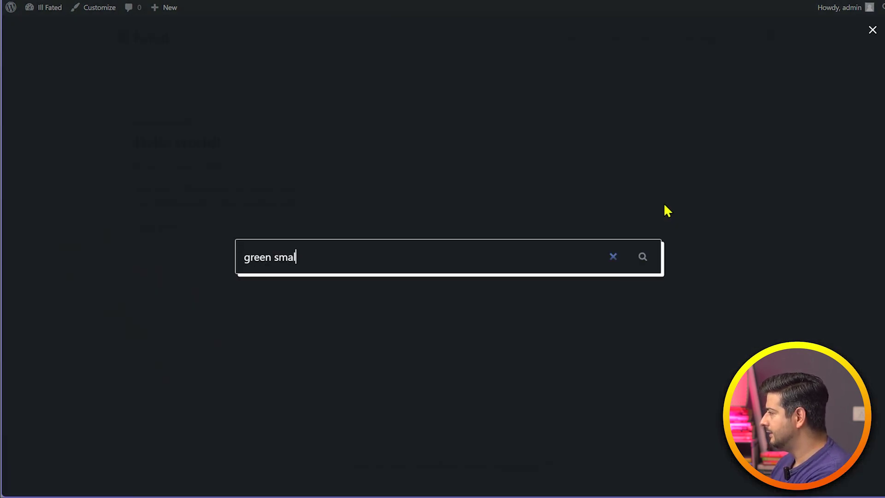
pyautogui.write('l tee')
pyautogui.press('Return')
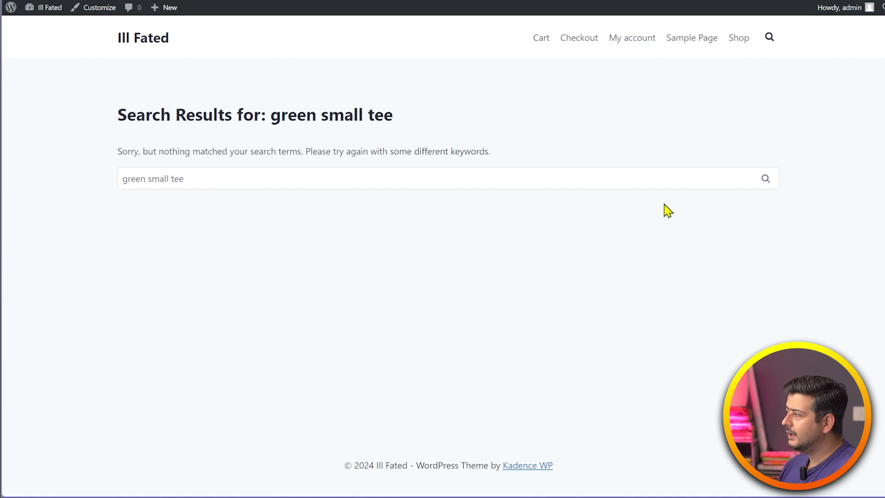
# Shorten the store search to "small tee" and run it again
pyautogui.doubleClick(138, 186)
pyautogui.press('BackSpace')
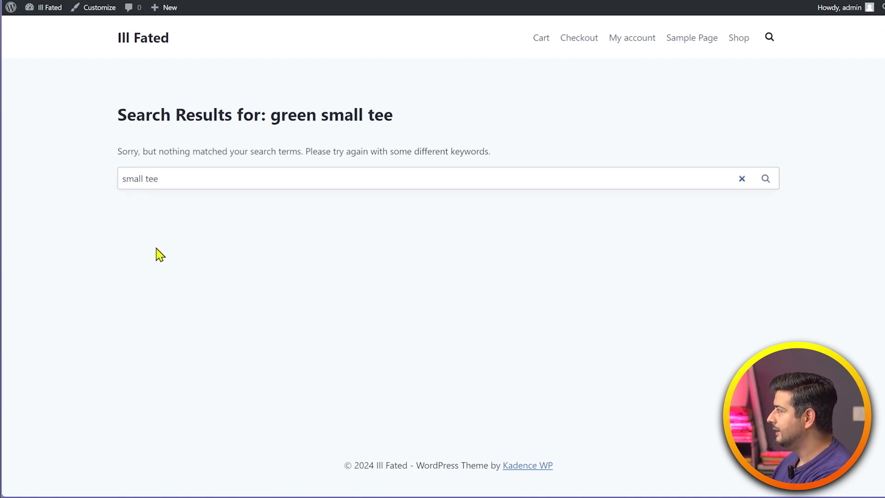
pyautogui.press('Return')
# Replace the store search term with "green tee" and run the search
pyautogui.click(130, 177)
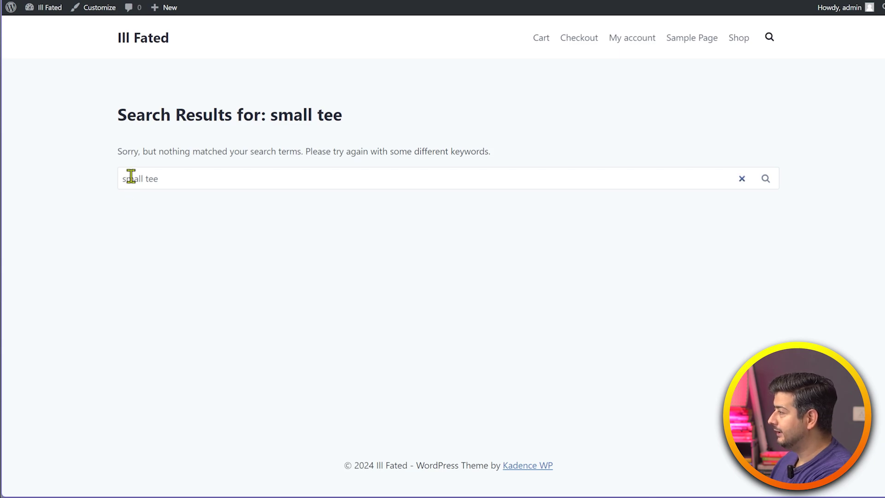
pyautogui.tripleClick(158, 177)
pyautogui.write('green tee')
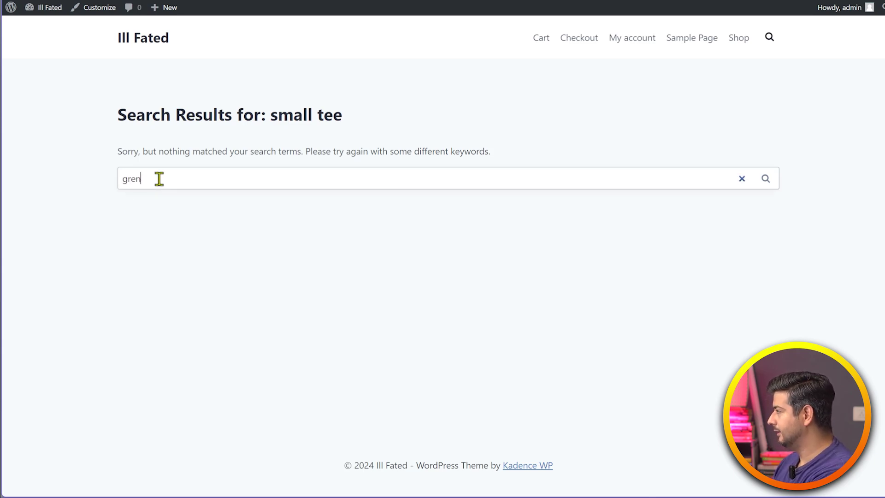
pyautogui.press('Return')
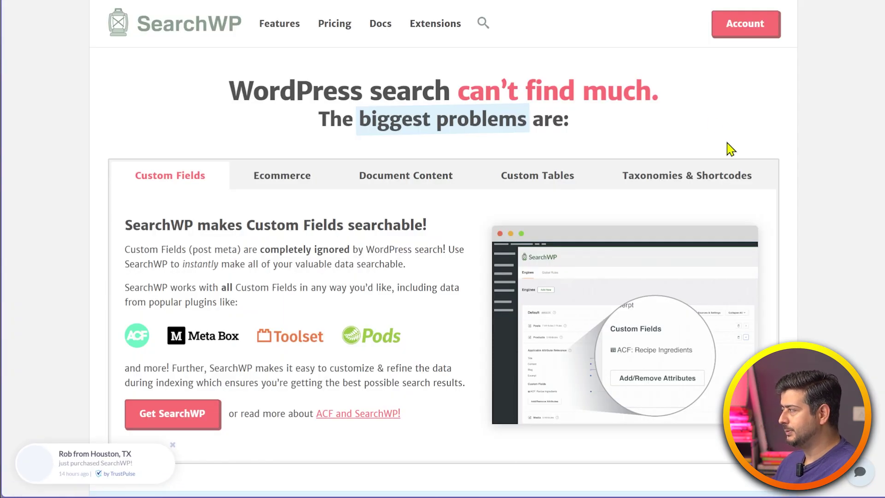
# Read the headline about WordPress search problems on the SearchWP website
pyautogui.moveTo(229, 92); pyautogui.dragTo(663, 107)
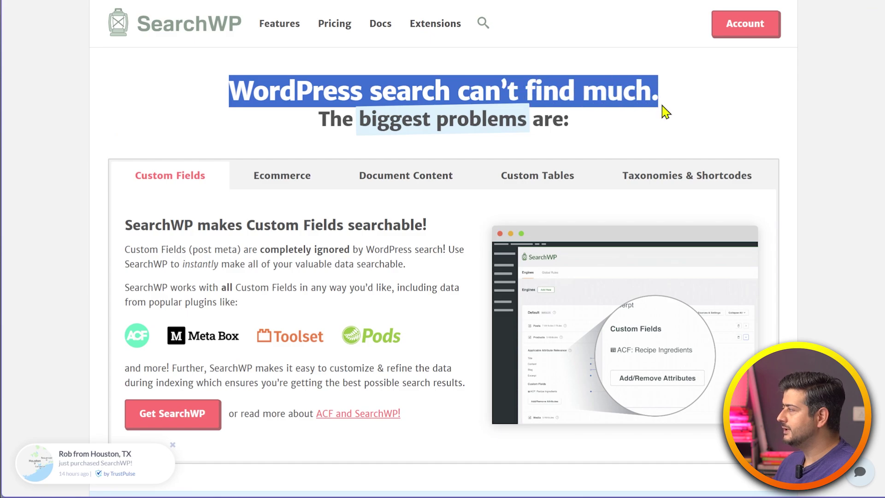
pyautogui.click(643, 135)
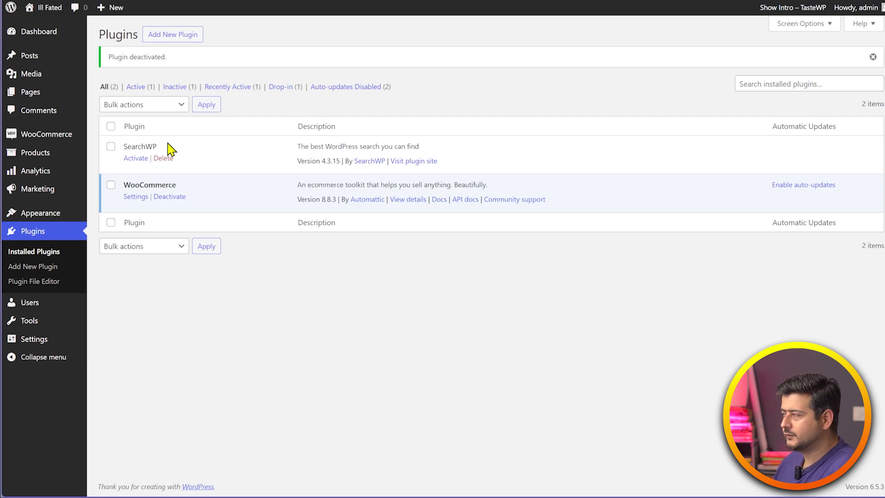
# Activate the SearchWP plugin in WordPress, then paste its license key into the SearchWP settings and verify it
pyautogui.click(136, 158)
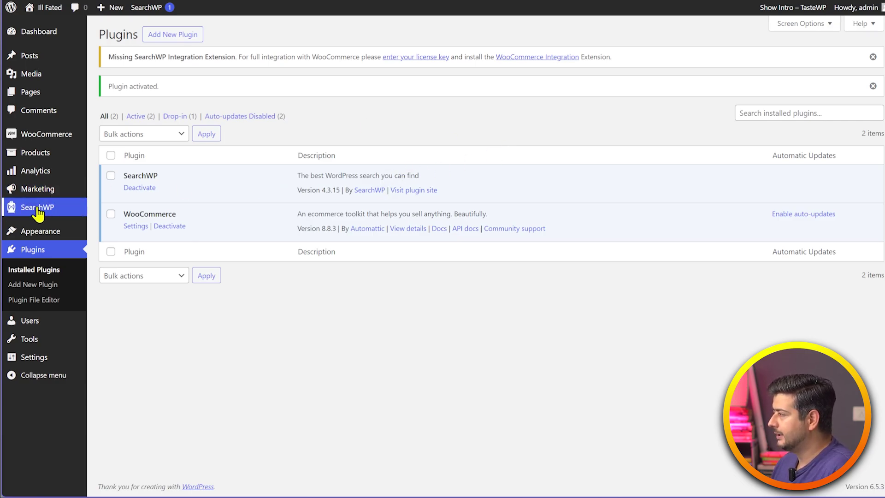
pyautogui.moveTo(33, 208)
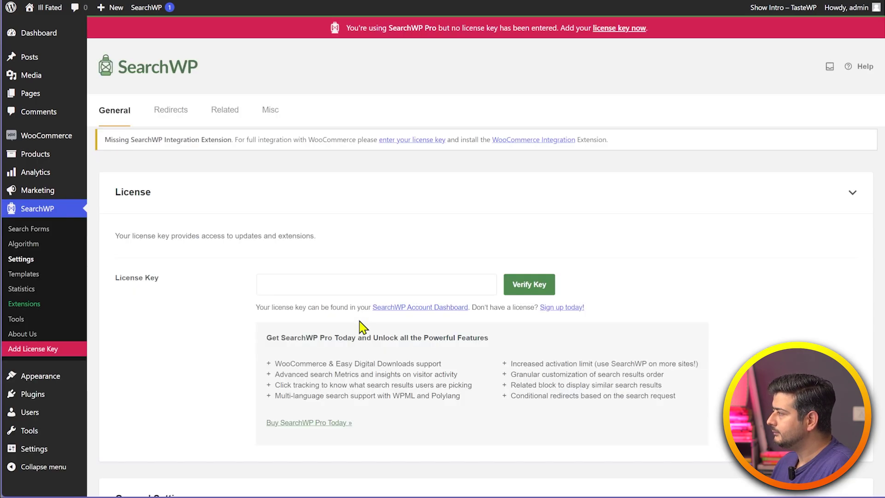
pyautogui.click(371, 282)
pyautogui.hotkey('ctrl', 'v')
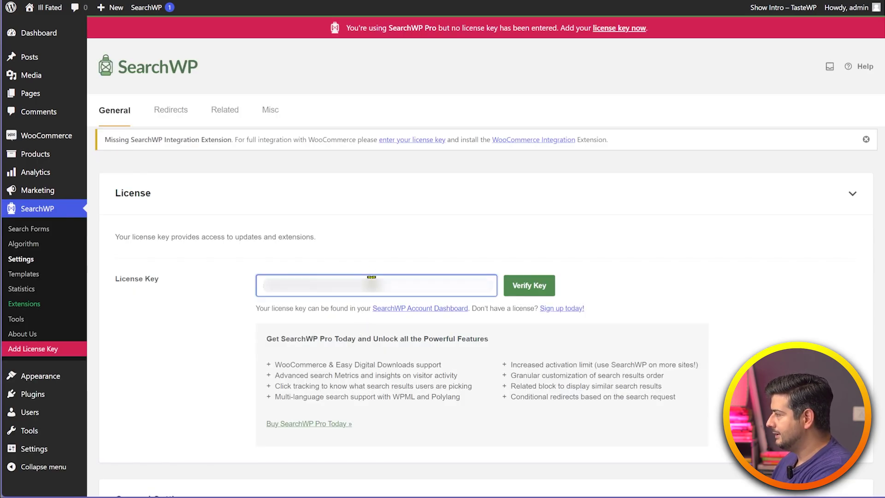
pyautogui.click(543, 286)
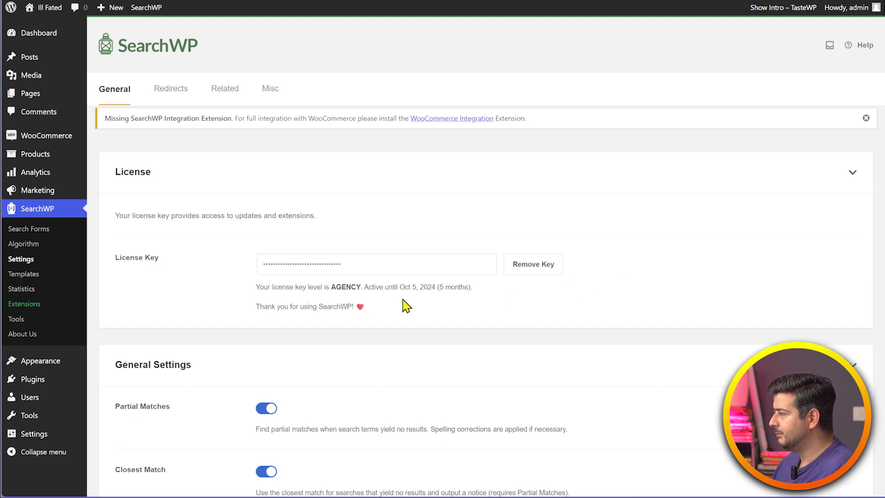
# Install SearchWP's WooCommerce Integration extension and dismiss the notice about the missing integration
pyautogui.click(36, 305)
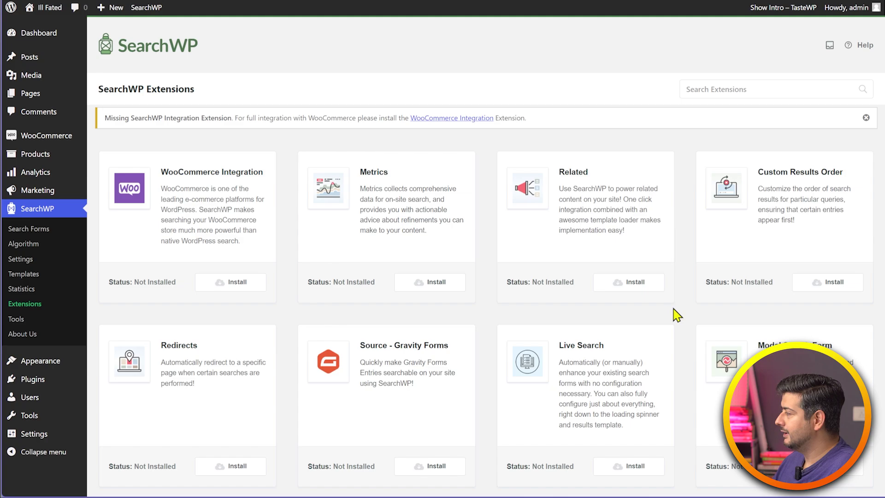
pyautogui.scroll(-2, 671, 310)
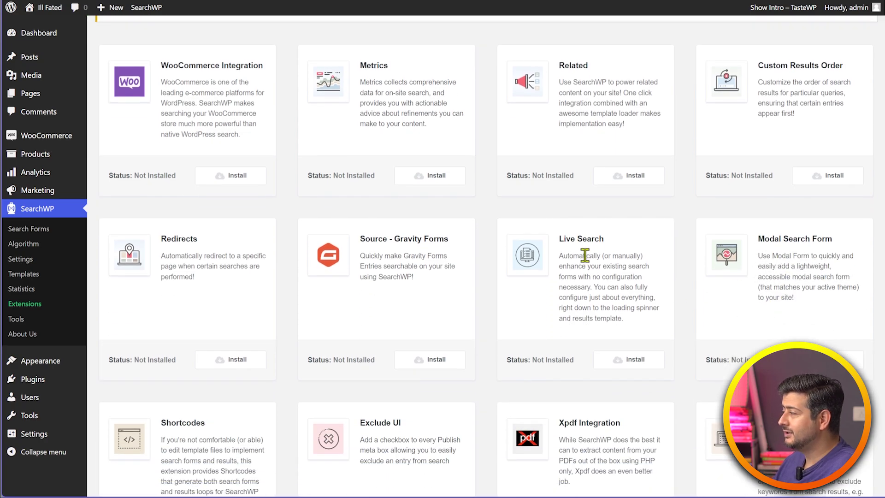
pyautogui.scroll(-1, 631, 415)
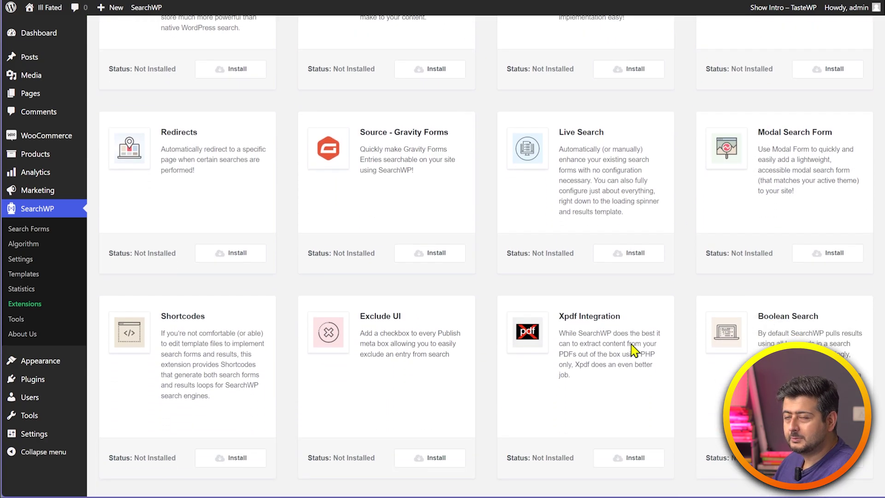
pyautogui.scroll(4, 507, 414)
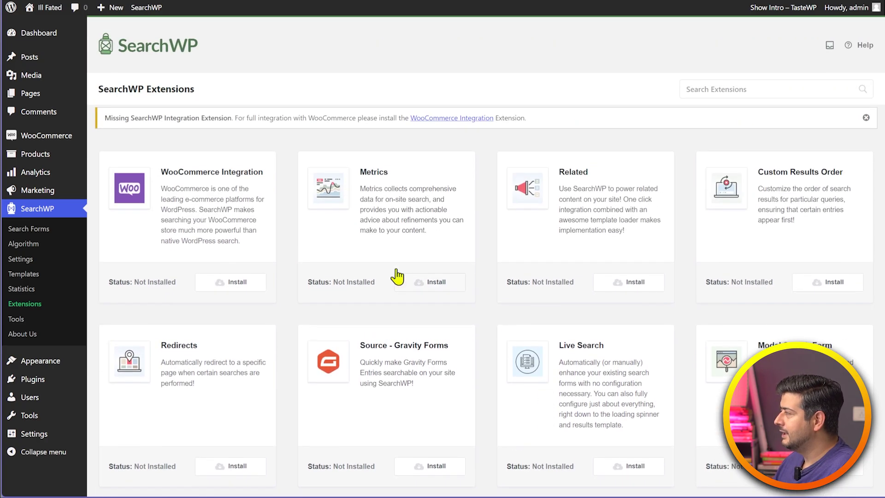
pyautogui.click(230, 282)
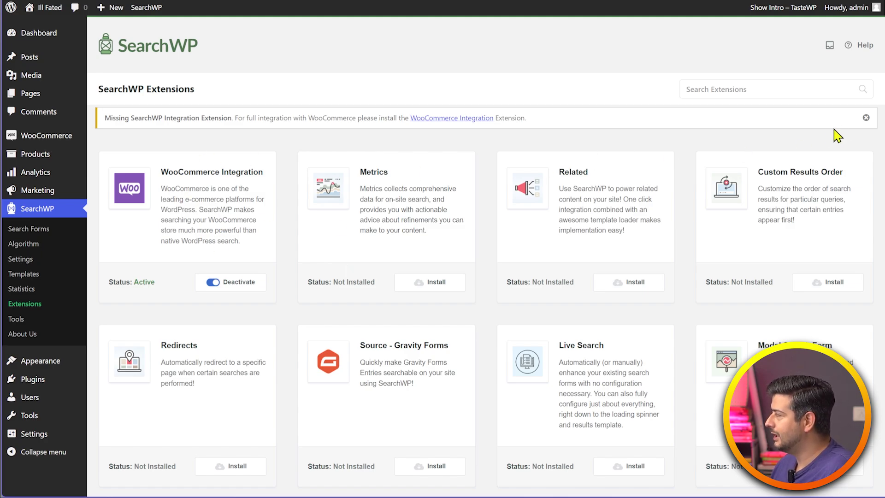
pyautogui.click(866, 118)
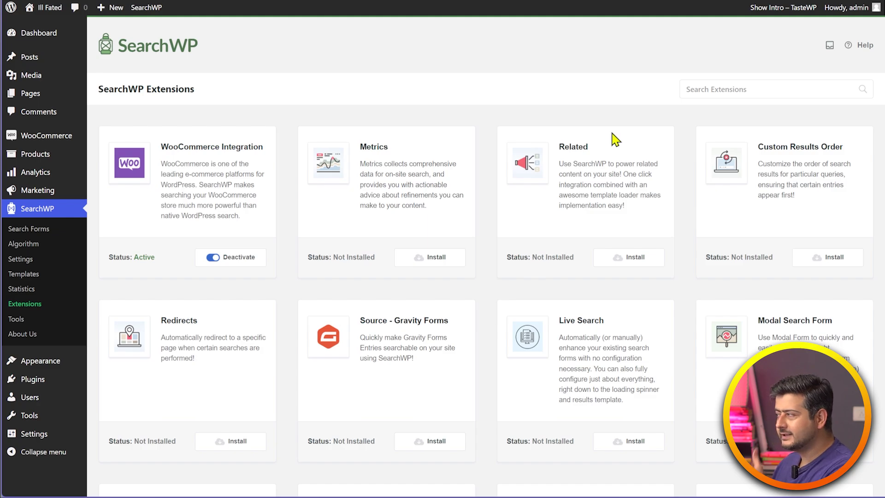
# Open SearchWP's algorithm settings and collapse the Posts, Pages, Media and Products sources of the Default engine
pyautogui.click(28, 245)
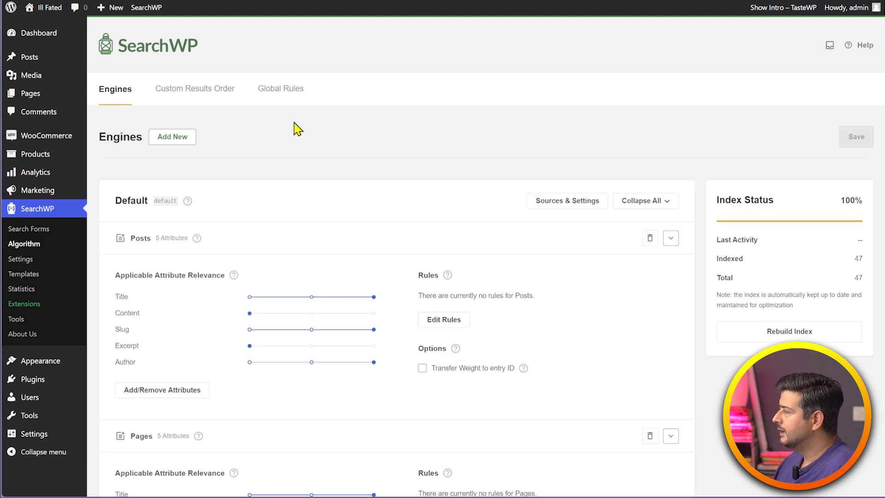
pyautogui.click(670, 238)
pyautogui.click(671, 269)
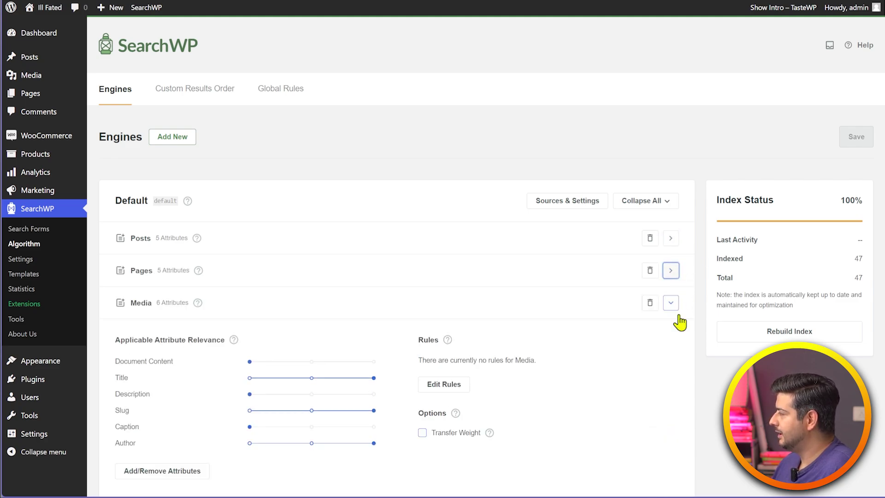
pyautogui.click(674, 302)
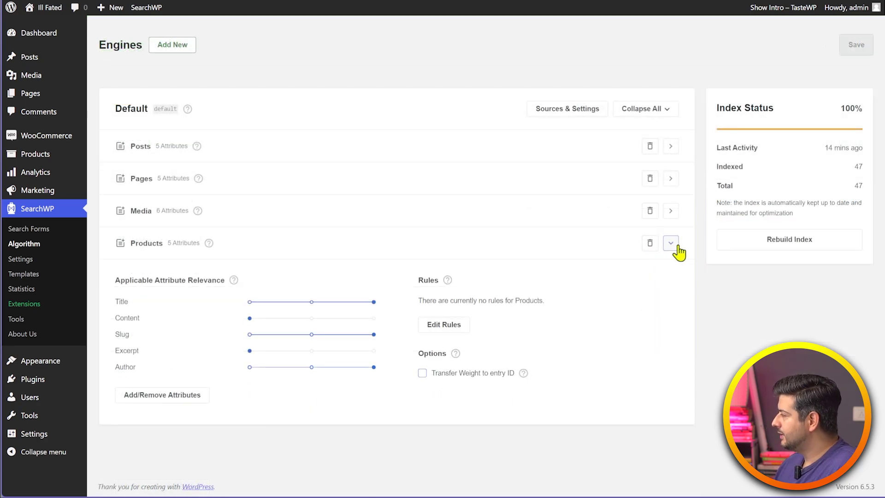
pyautogui.click(671, 242)
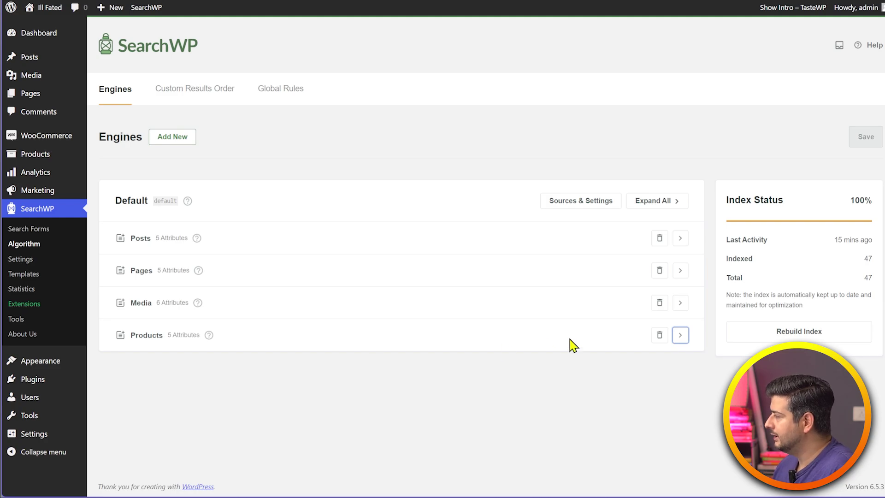
# Examine the attribute relevance settings of the Default engine's Posts source, then those of its Products source
pyautogui.click(680, 240)
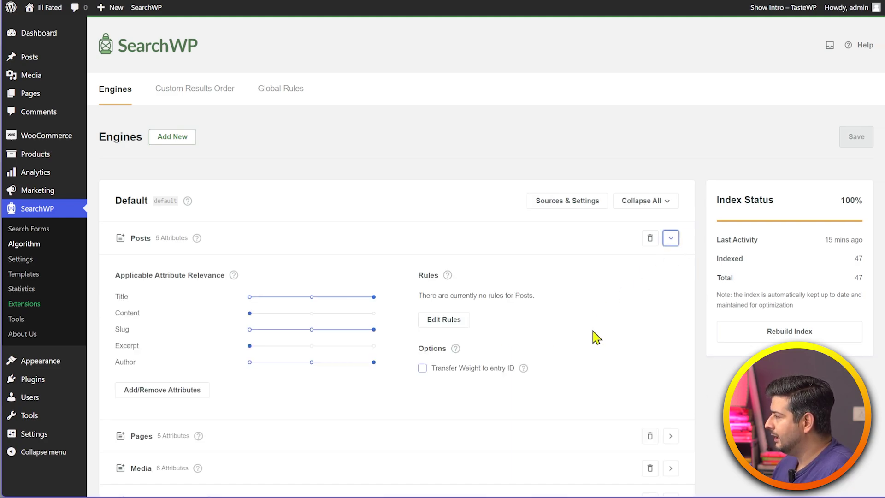
pyautogui.scroll(-2, 576, 337)
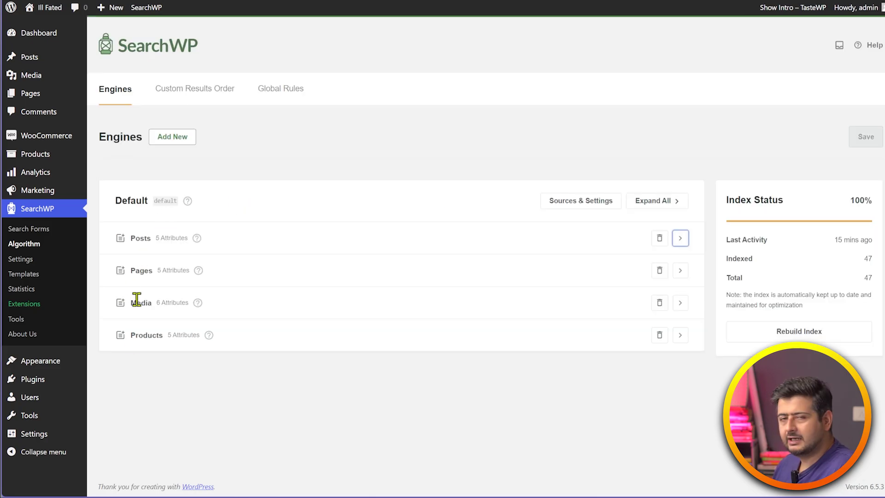
pyautogui.click(681, 335)
pyautogui.scroll(-2, 543, 317)
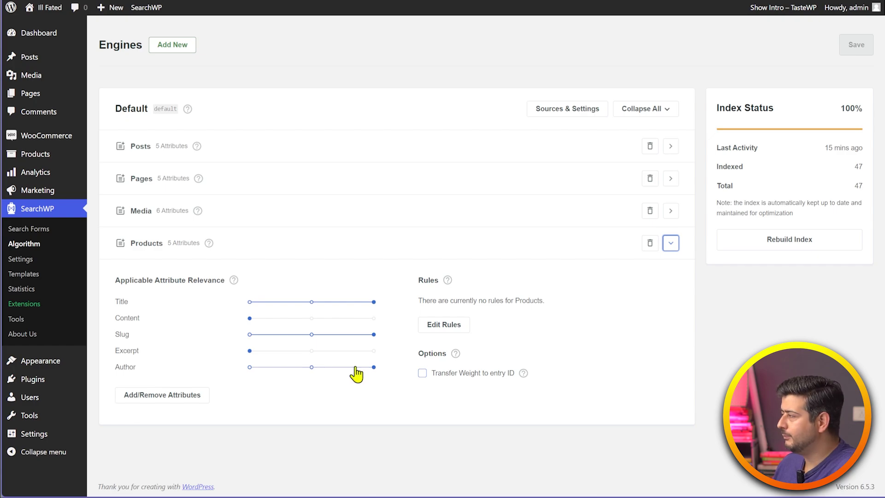
# Set the Products source's relevance to the minimum for Author and to the middle level for Excerpt and Content
pyautogui.moveTo(341, 373); pyautogui.dragTo(254, 374)
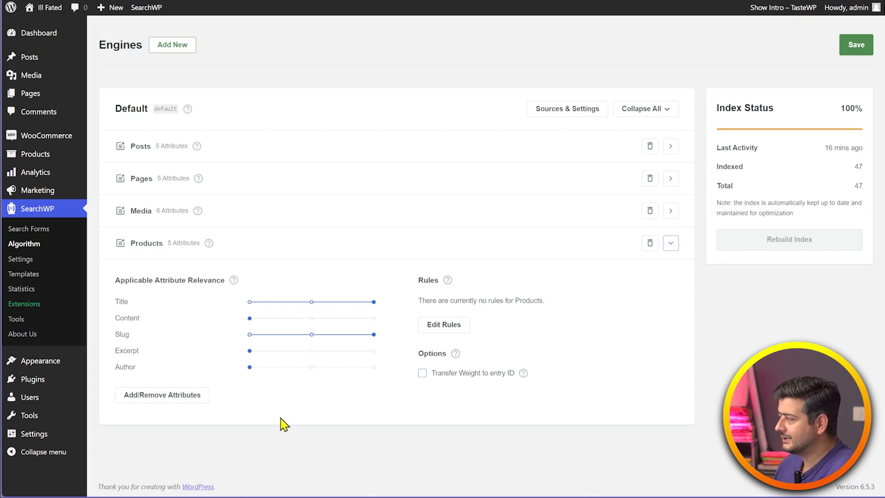
pyautogui.click(310, 352)
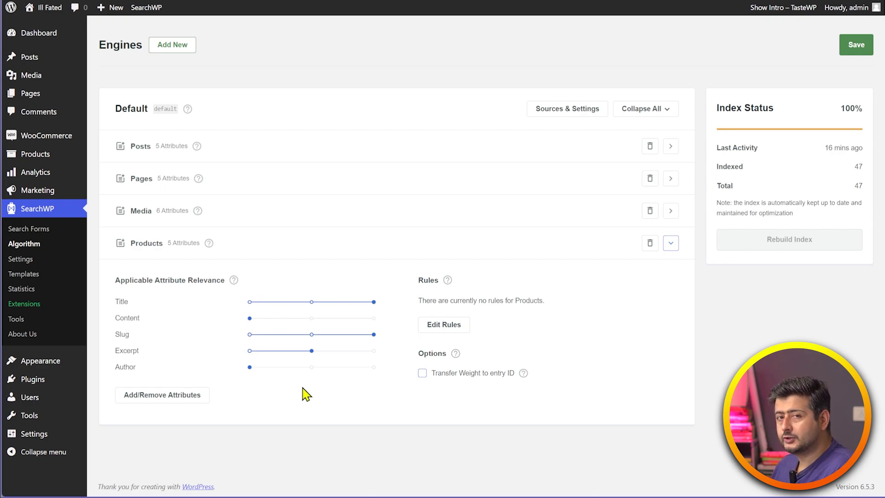
pyautogui.click(311, 318)
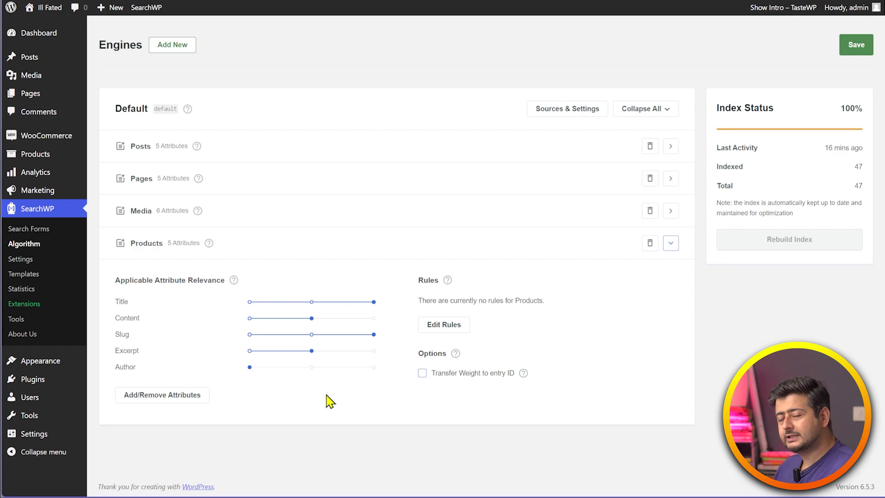
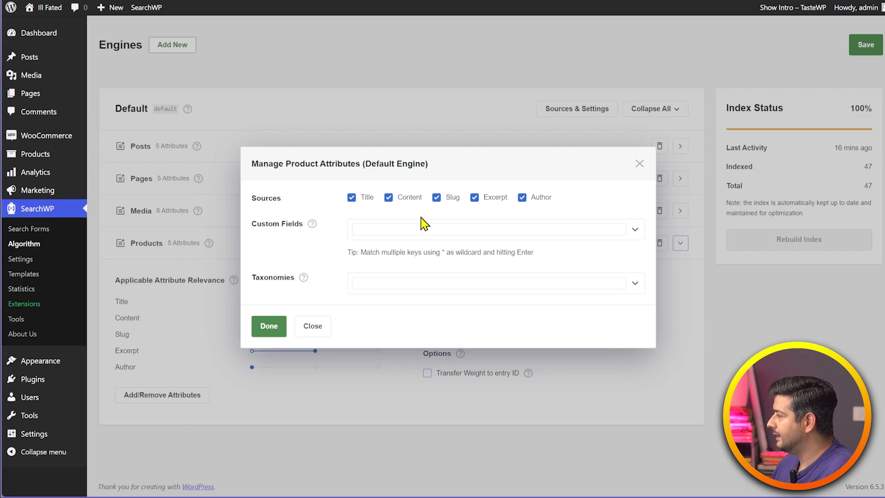
# Remove the Author attribute from the Products source and add the custom fields size and color
pyautogui.click(522, 199)
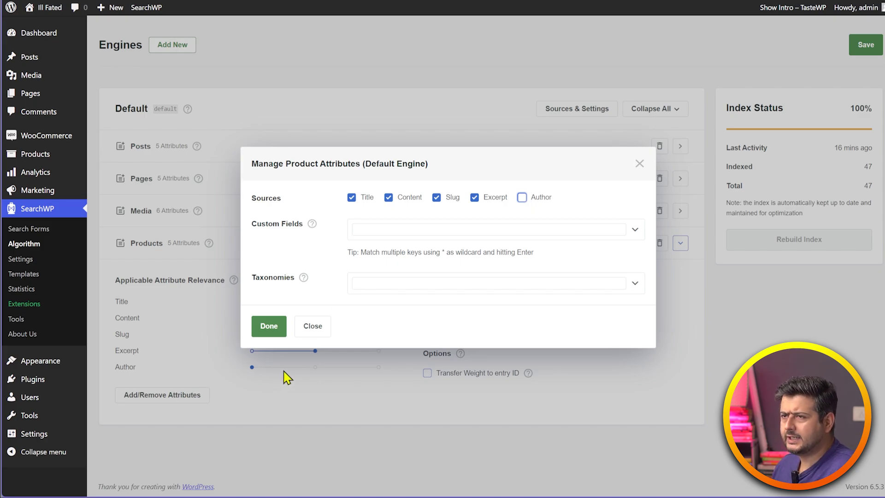
pyautogui.click(433, 229)
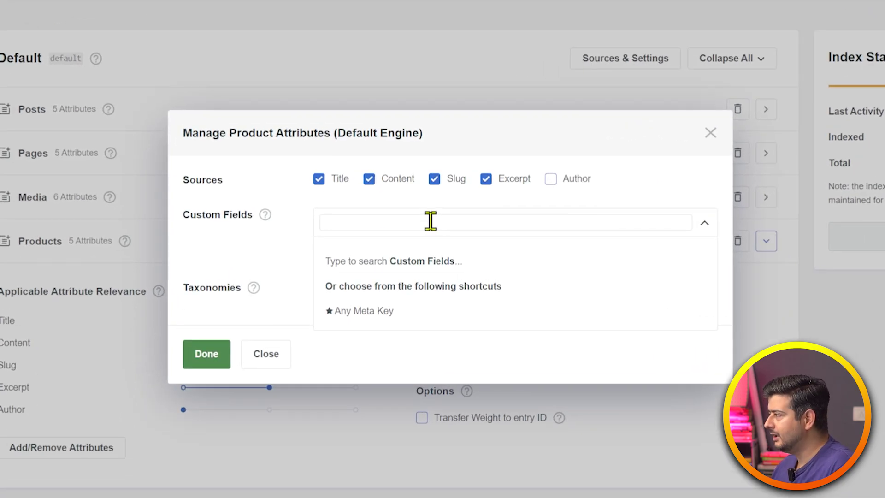
pyautogui.write('si')
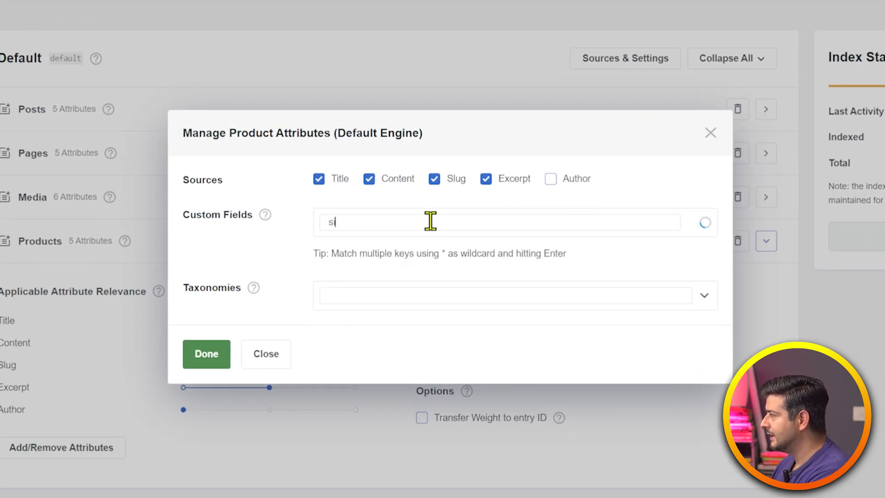
pyautogui.write('ze')
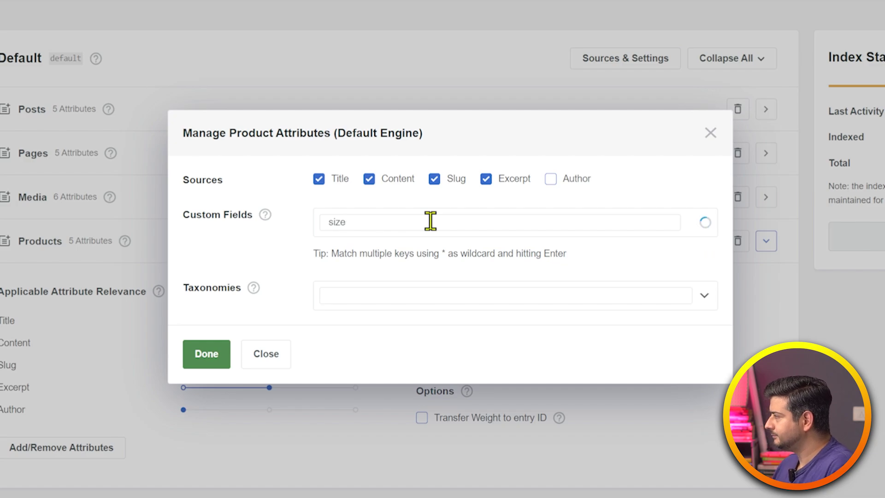
pyautogui.click(381, 257)
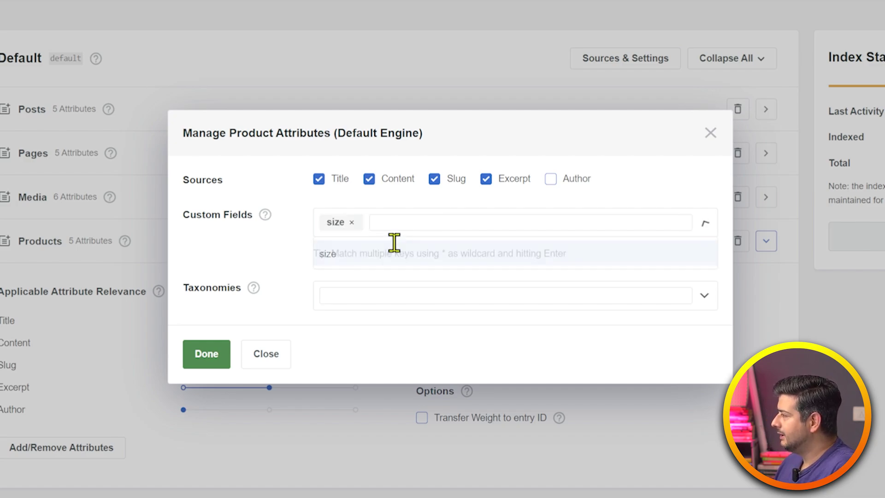
pyautogui.write('c')
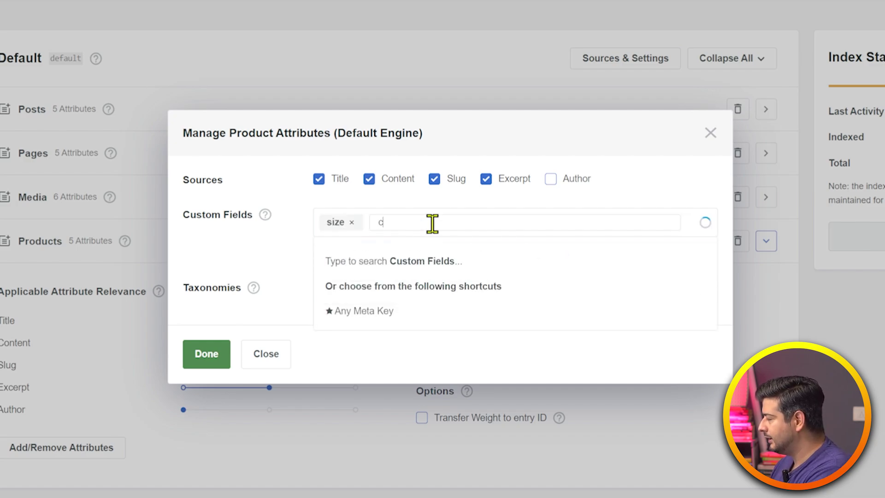
pyautogui.write('olor')
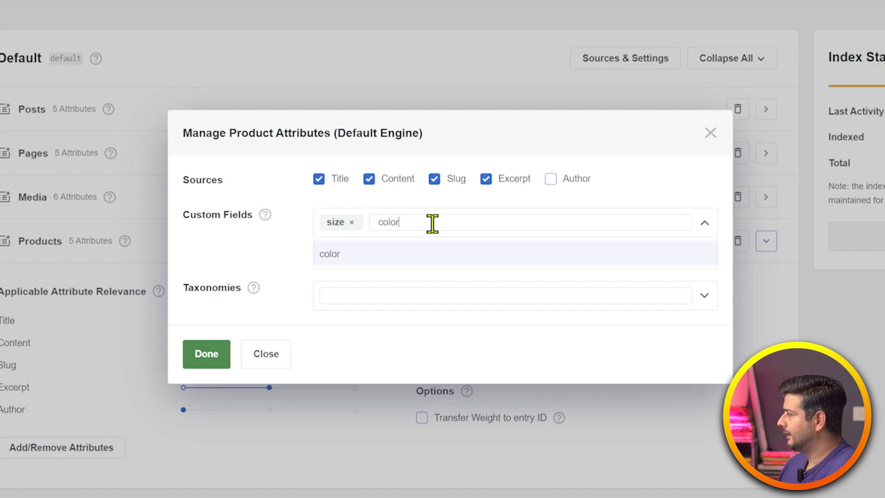
pyautogui.click(368, 255)
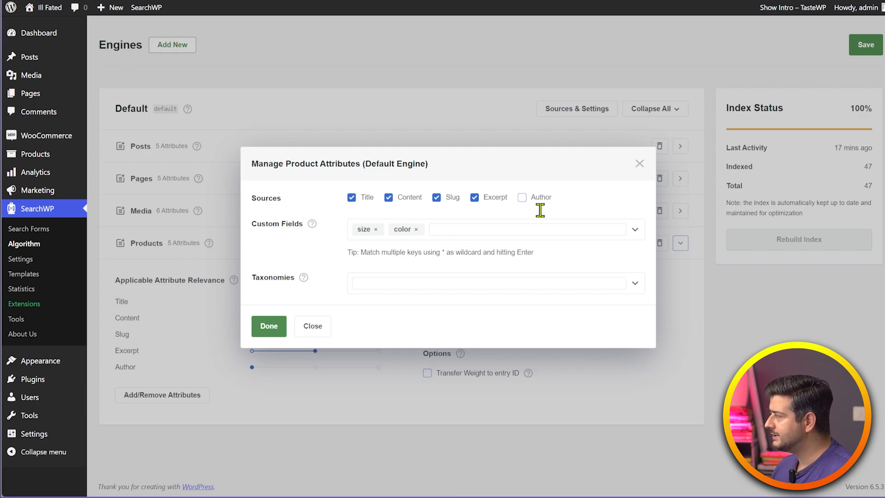
pyautogui.click(266, 331)
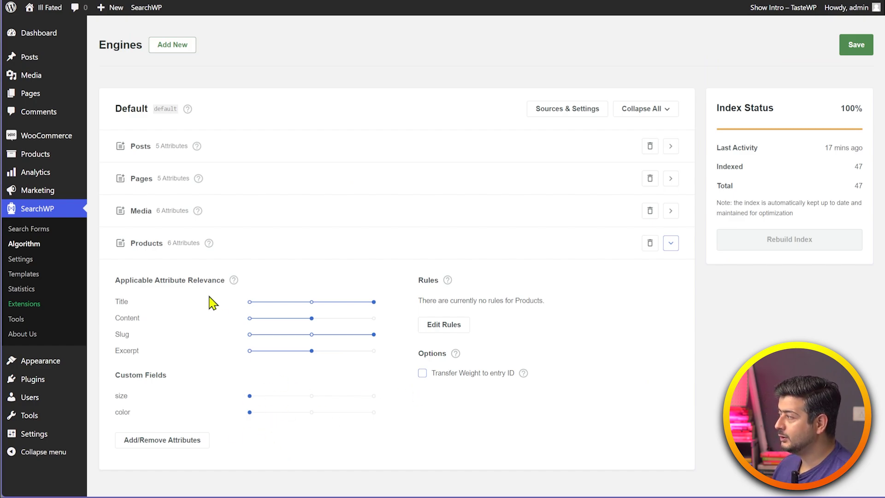
# Set the size and color custom fields to maximum relevance and save the engine
pyautogui.click(373, 396)
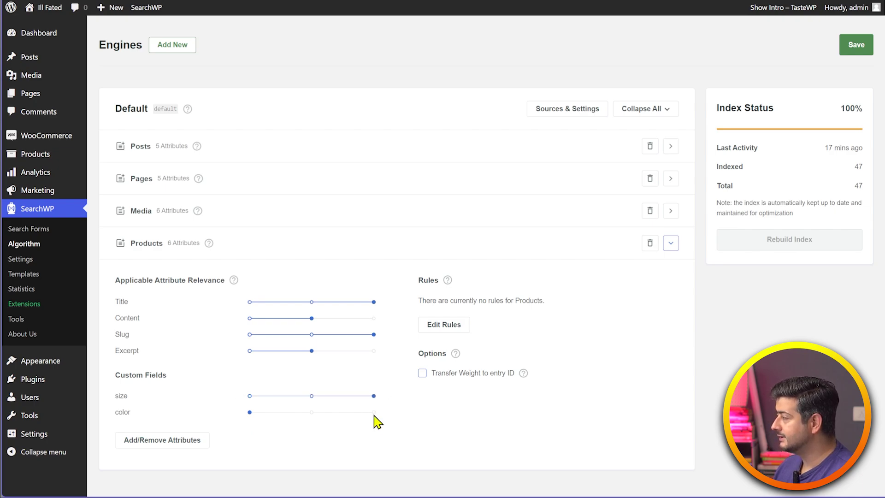
pyautogui.click(373, 412)
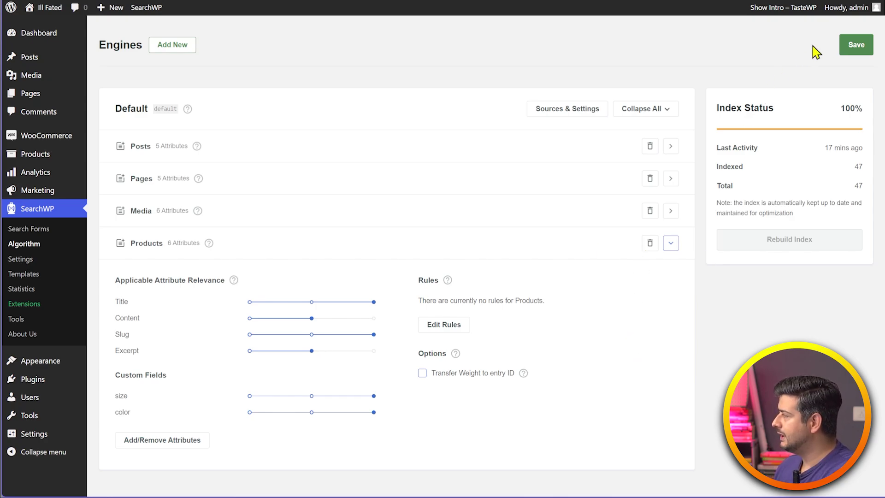
pyautogui.click(849, 46)
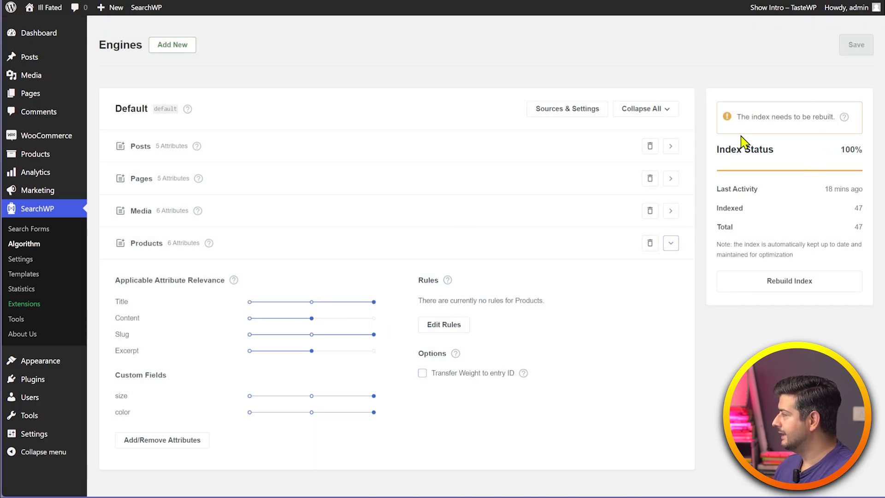
# Rebuild the search index without removing stored Document Content, PDF Metadata and image EXIF
pyautogui.click(783, 284)
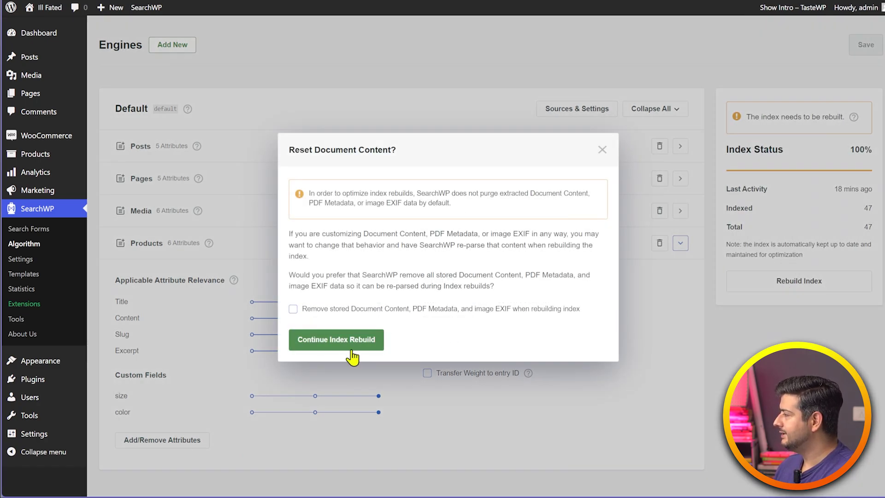
pyautogui.click(294, 309)
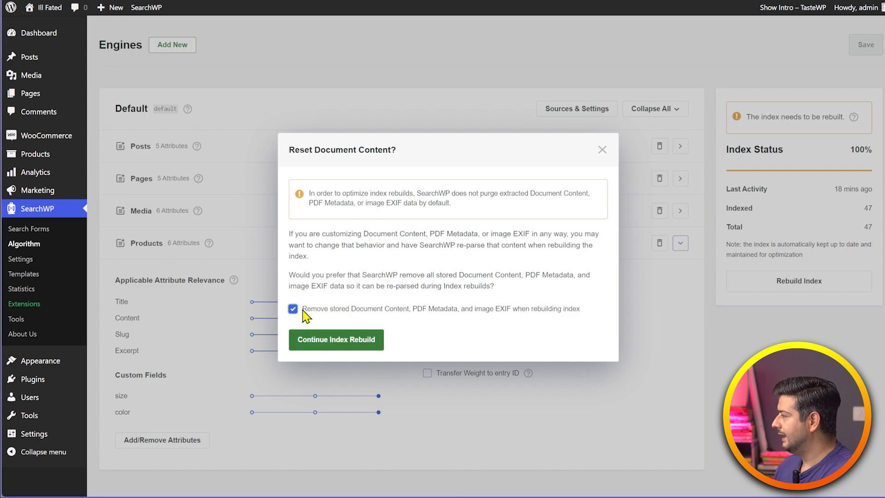
pyautogui.click(336, 345)
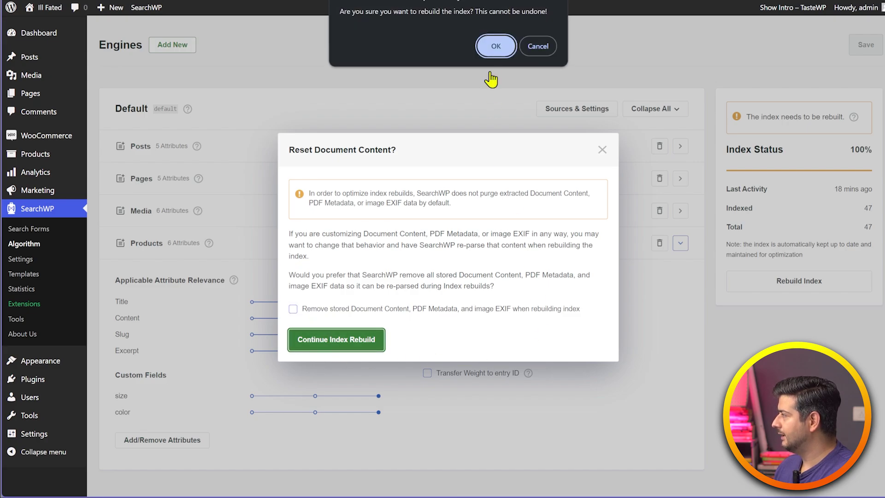
pyautogui.click(496, 41)
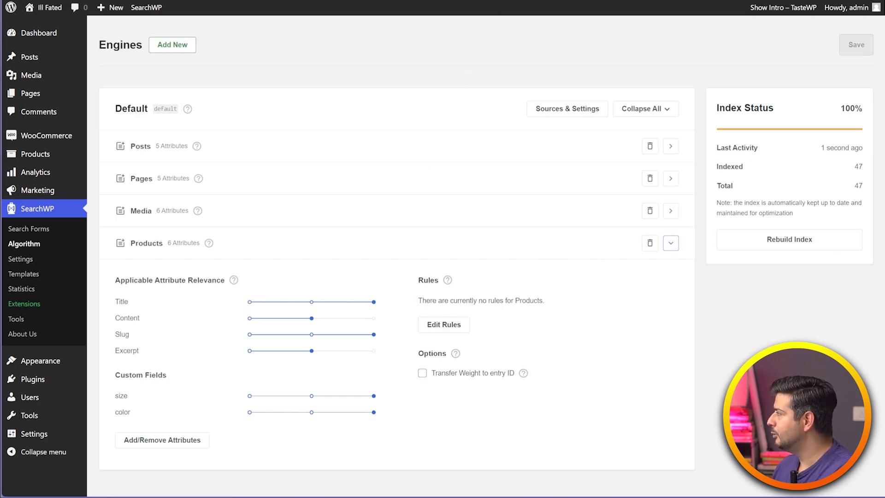
# Switch to the storefront, reload it and search the site for "green tee"
pyautogui.hotkey('ctrl', 'Tab')
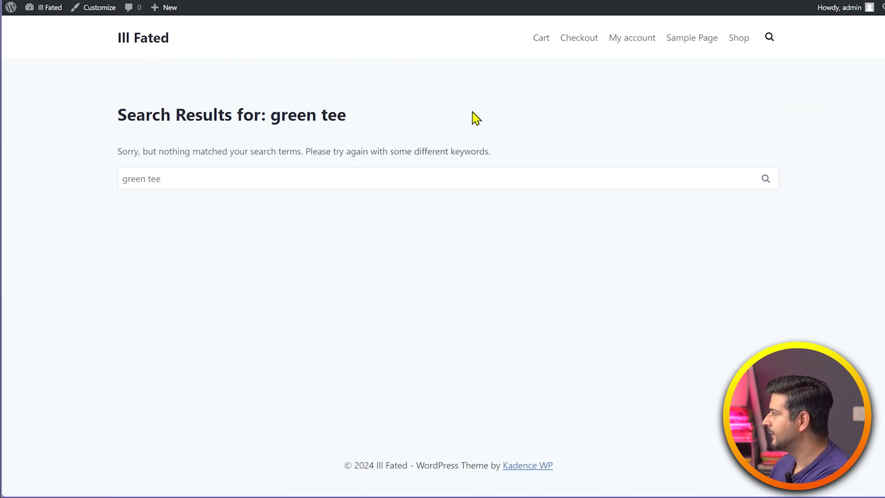
pyautogui.press('F5')
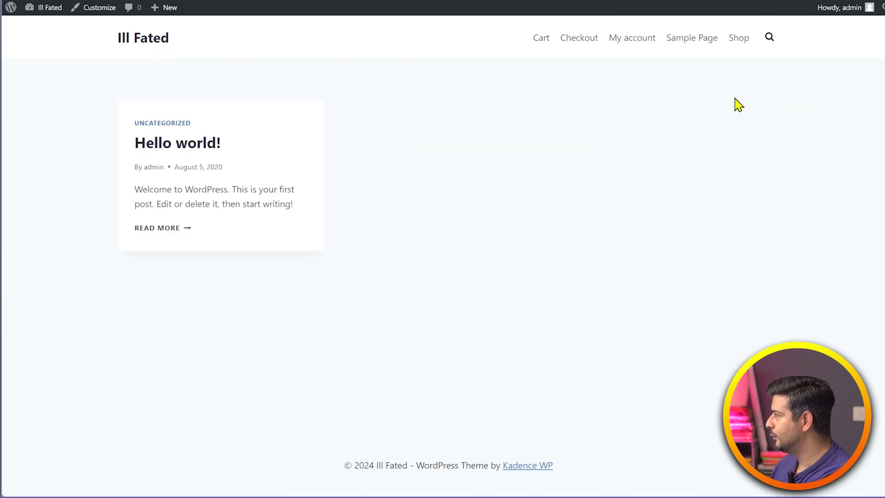
pyautogui.click(769, 38)
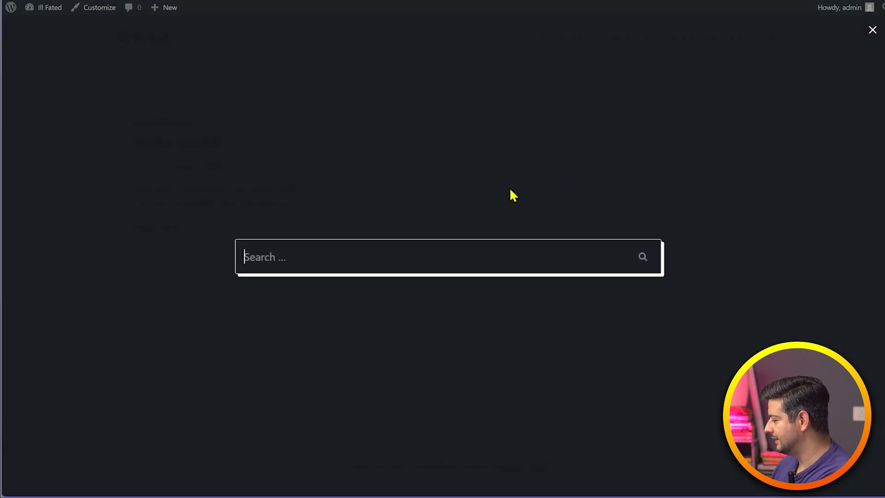
pyautogui.write('green tee')
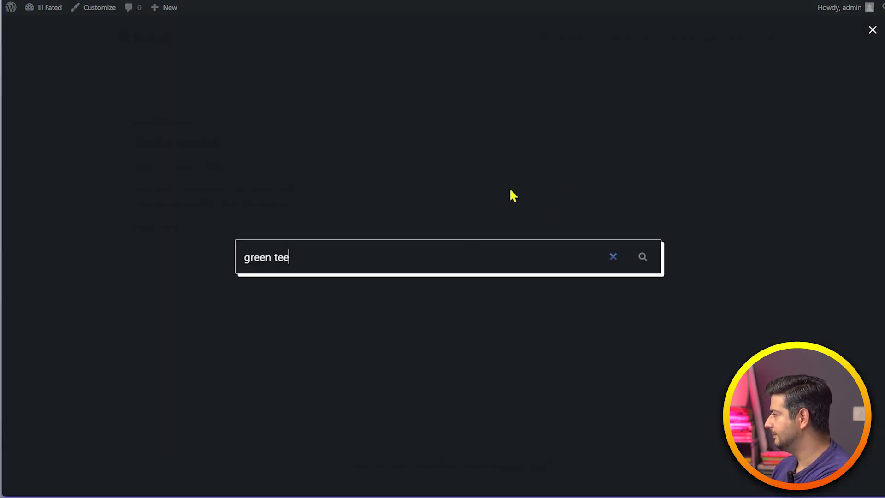
pyautogui.press('Return')
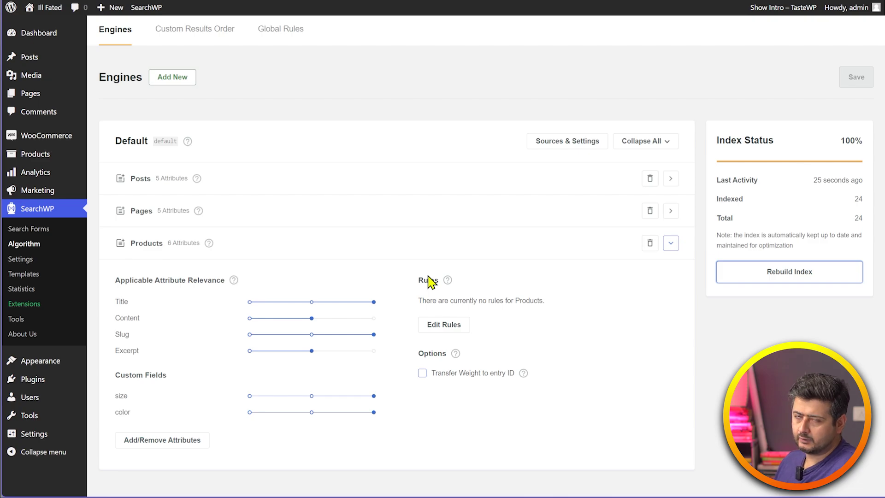
# Add Comments as a source of the Default engine in its Sources & Settings
pyautogui.click(650, 179)
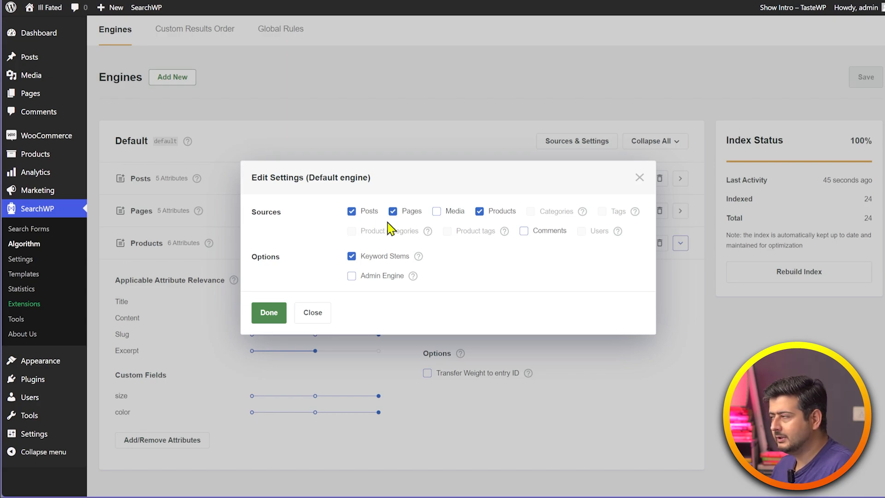
pyautogui.click(526, 233)
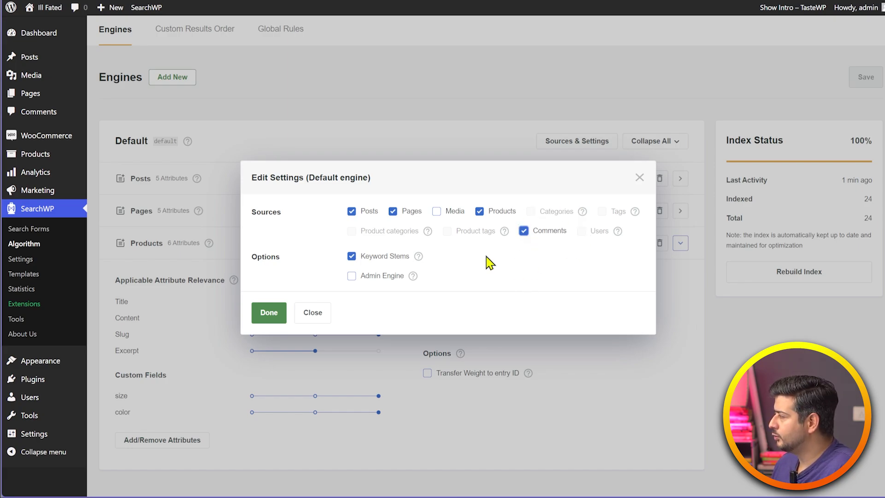
pyautogui.click(269, 317)
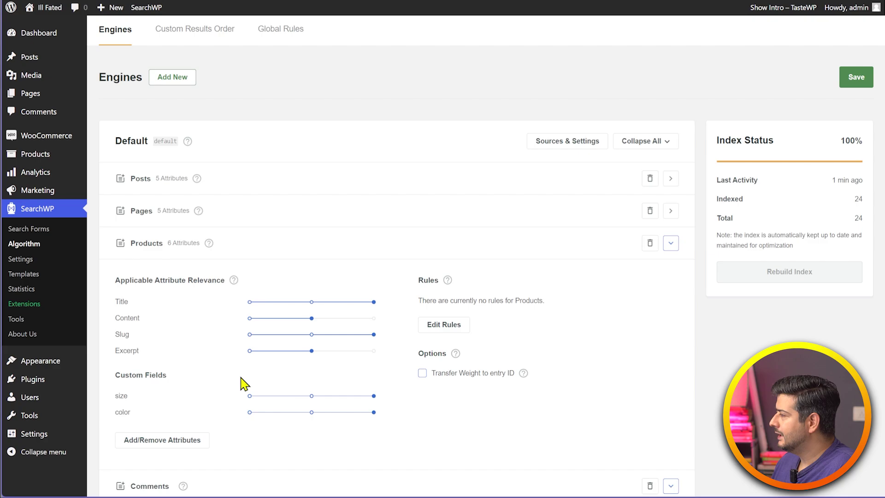
# Review the new Comments source, collapse the Comments and Products sources, and save the engine
pyautogui.scroll(-2, 399, 426)
pyautogui.scroll(-2, 399, 425)
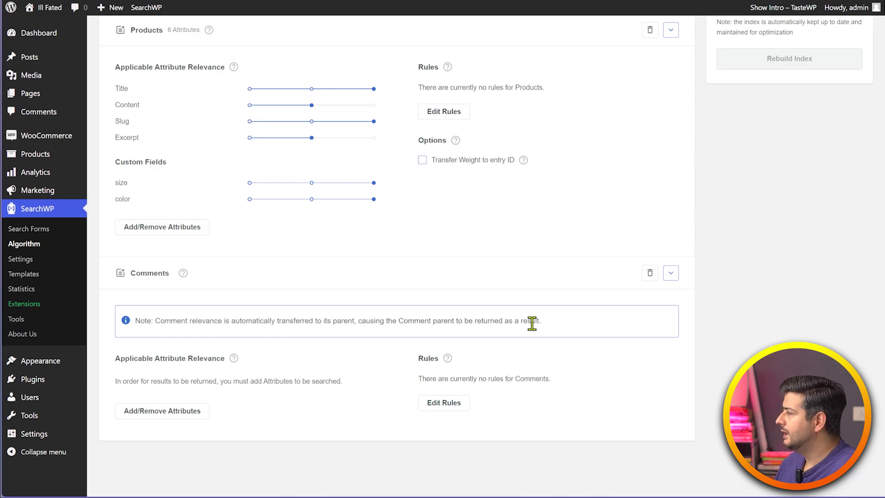
pyautogui.scroll(1, 528, 332)
pyautogui.click(672, 326)
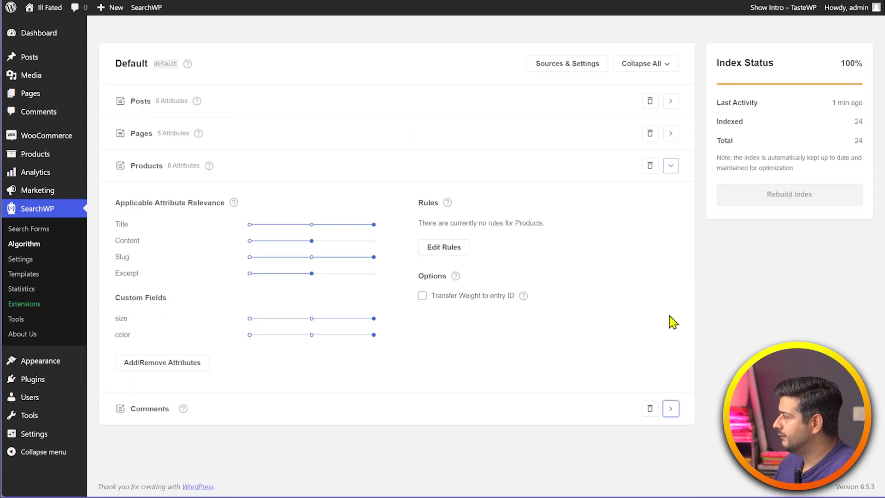
pyautogui.click(666, 167)
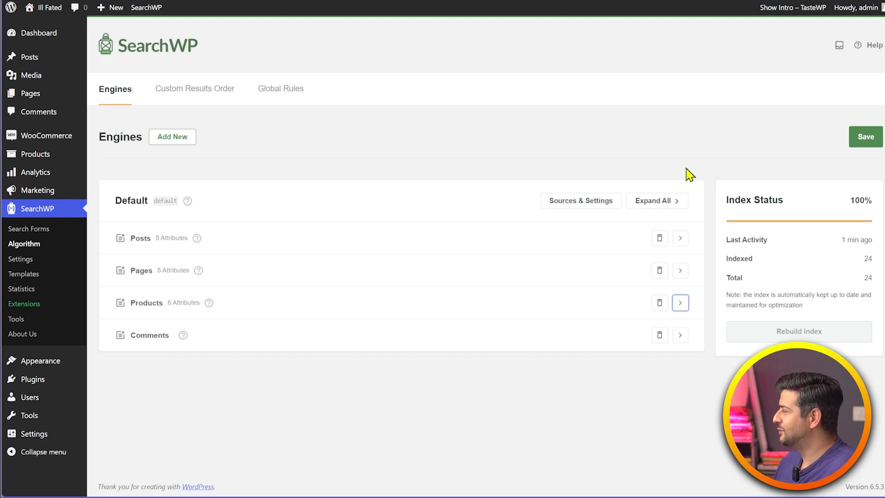
pyautogui.click(875, 136)
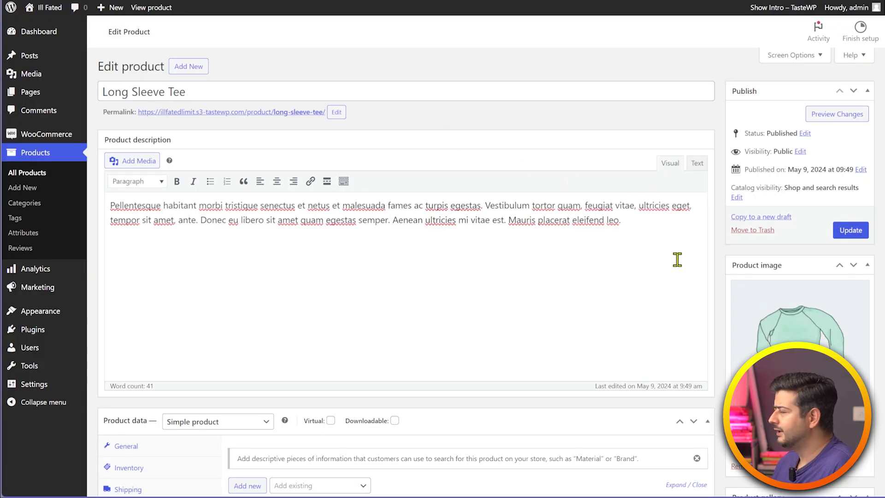
# View the Inventory section of the Long Sleeve Tee's product data
pyautogui.scroll(-10, 674, 263)
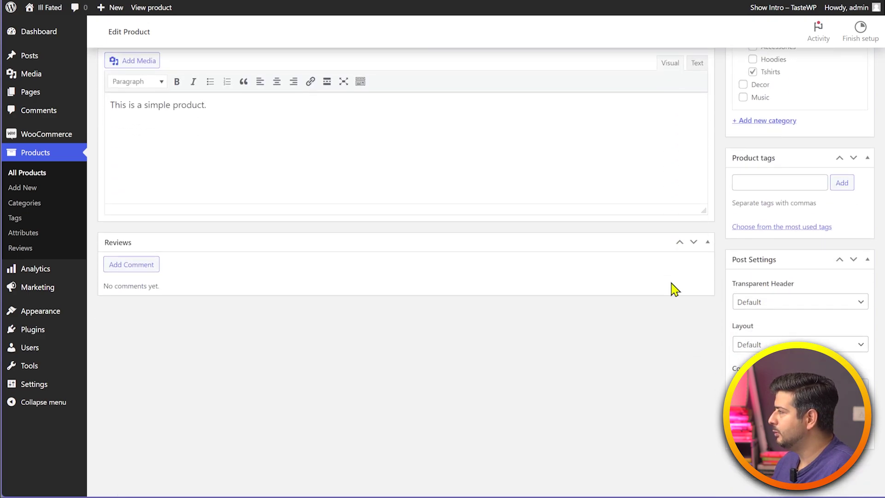
pyautogui.scroll(6, 671, 233)
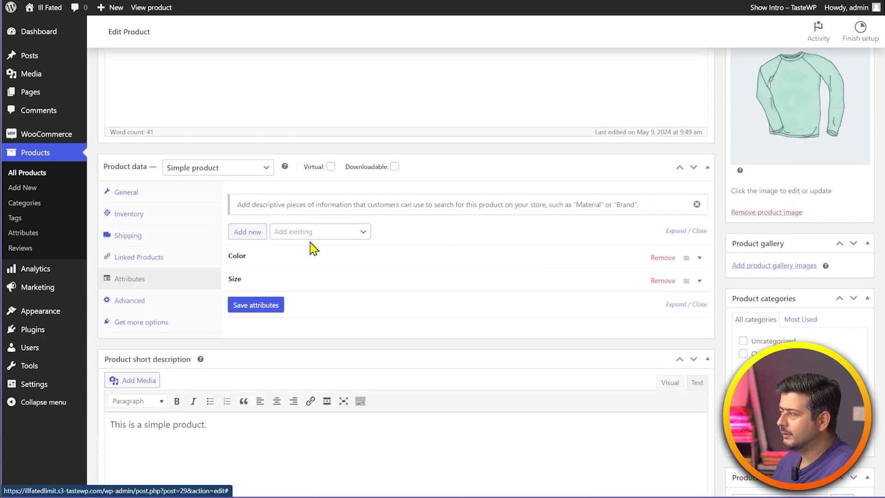
pyautogui.click(202, 222)
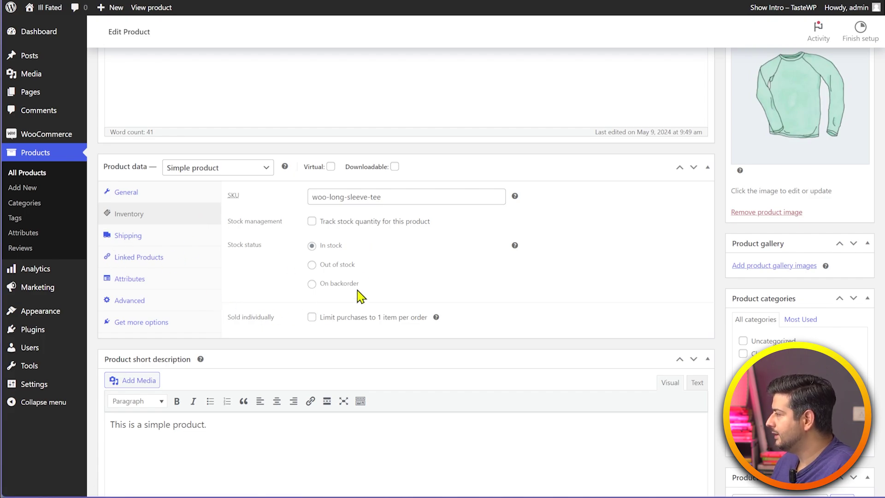
# Set the Long Sleeve Tee's stock status to Out of stock and update the product
pyautogui.click(339, 268)
pyautogui.scroll(5, 681, 257)
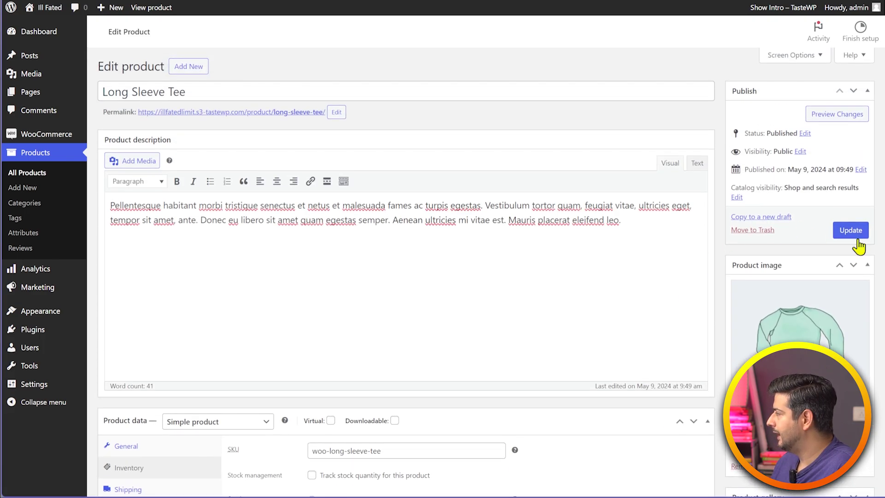
pyautogui.click(851, 231)
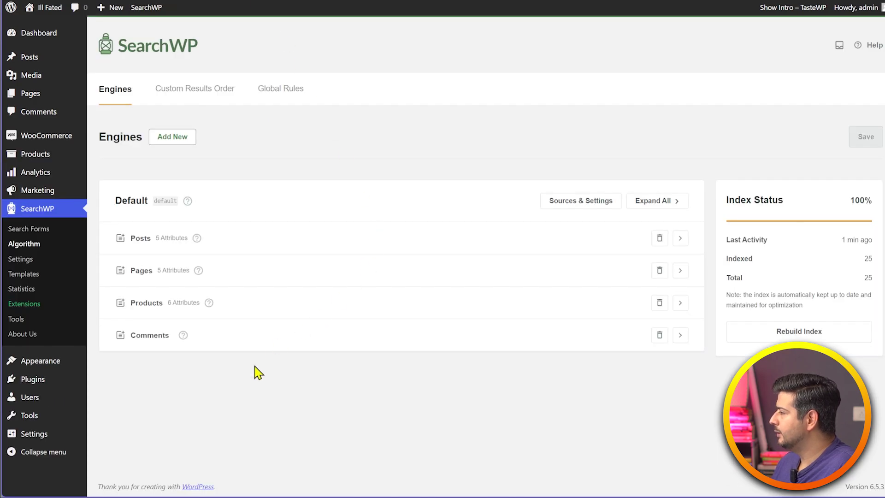
# Add a rule to the Default engine's Products source in SearchWP and set it to exclude matching entries
pyautogui.click(679, 302)
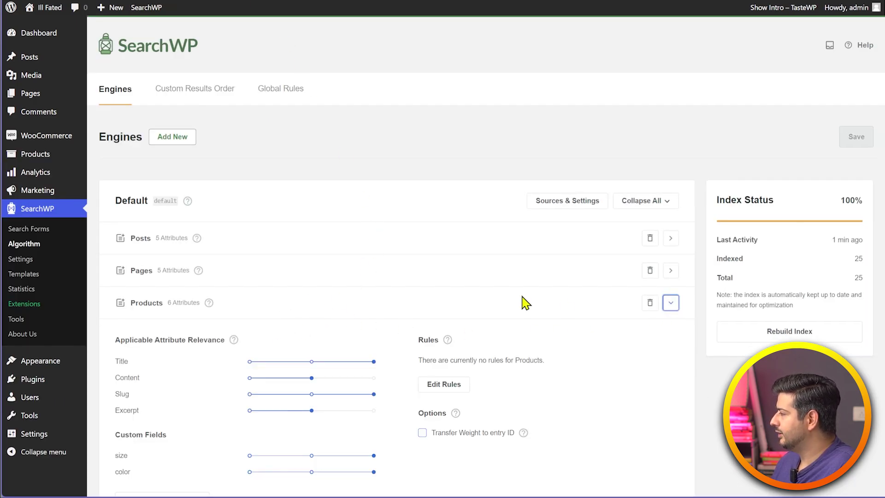
pyautogui.scroll(-3, 525, 301)
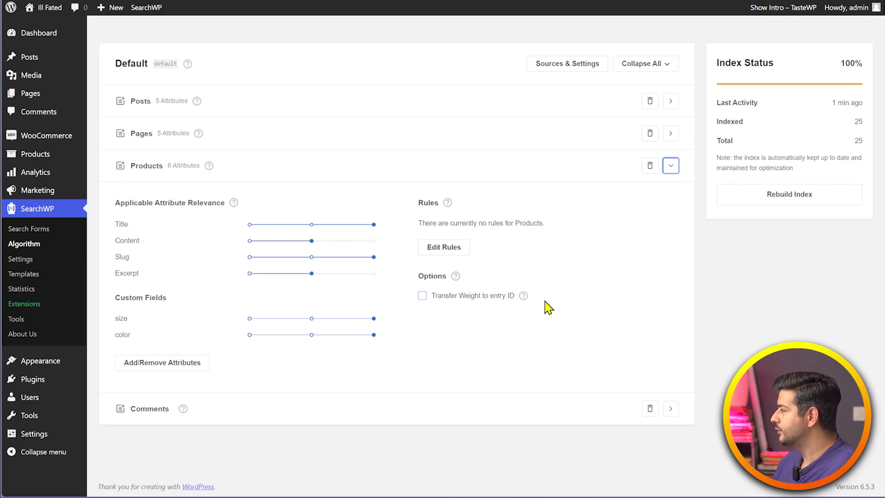
pyautogui.click(456, 248)
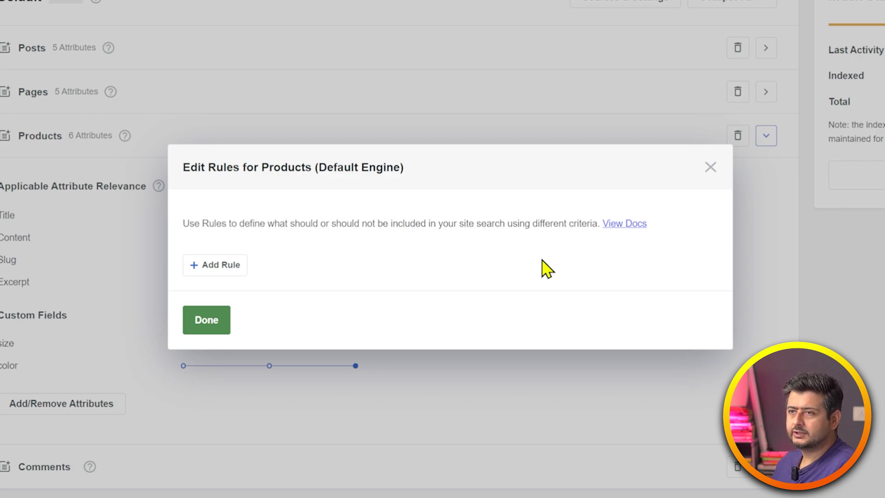
pyautogui.click(215, 266)
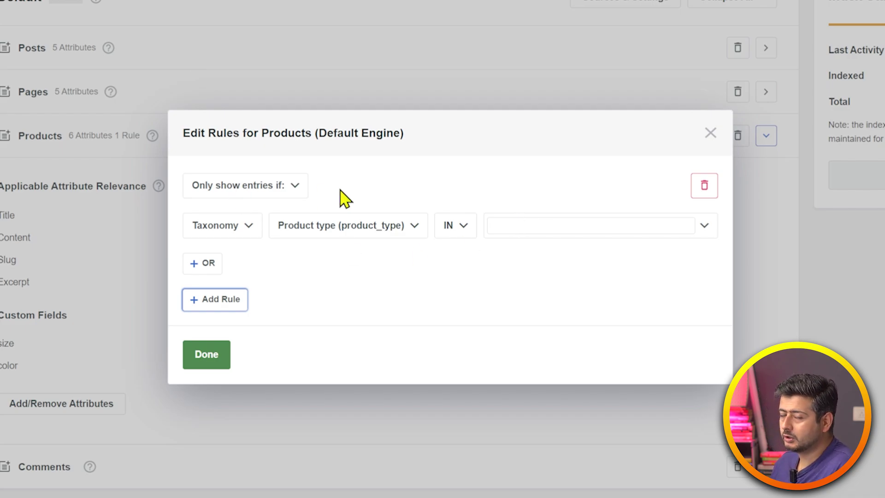
pyautogui.click(288, 188)
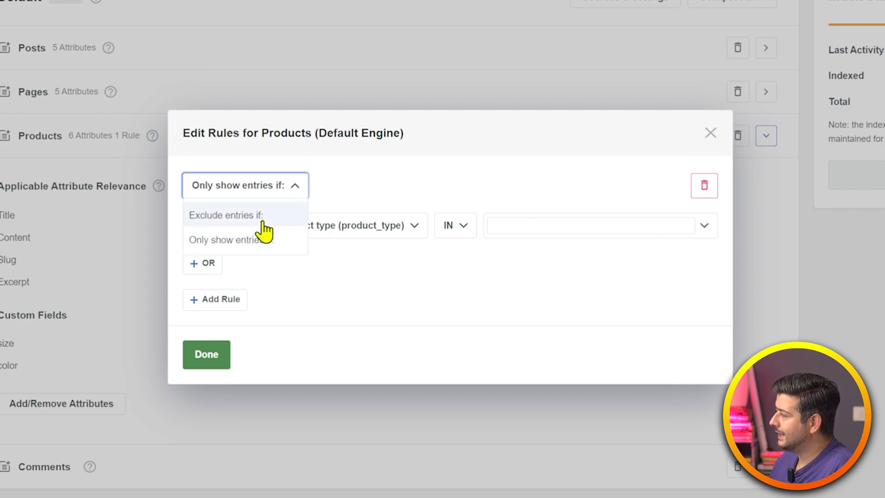
pyautogui.click(259, 216)
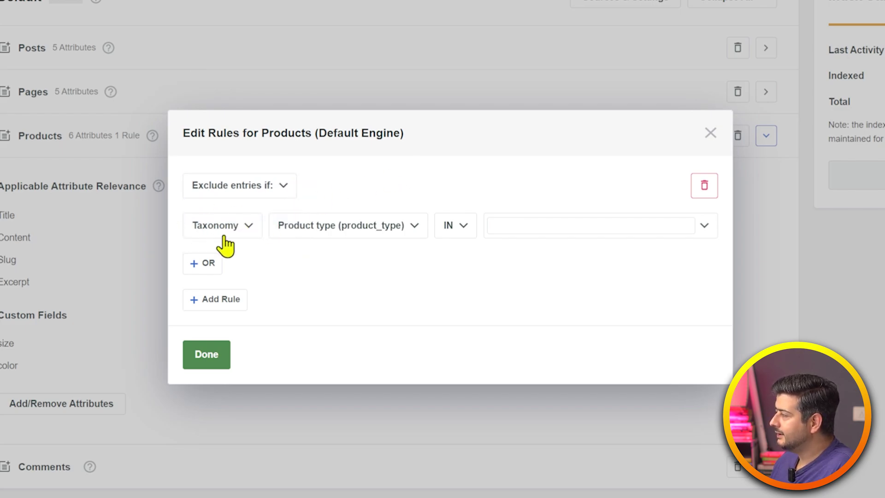
# Make the exclusion rule match taxonomy Product visibility (product_visibility) IN outofstock, finish the rules and save the engine
pyautogui.click(418, 226)
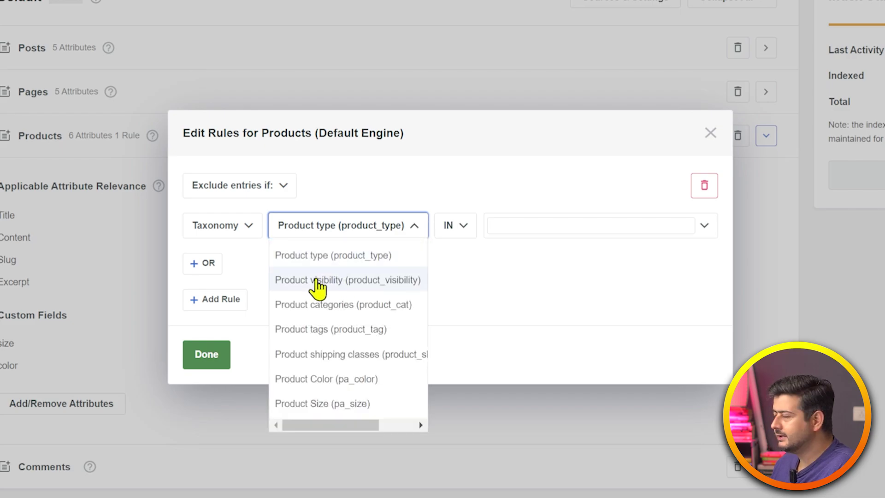
pyautogui.click(404, 282)
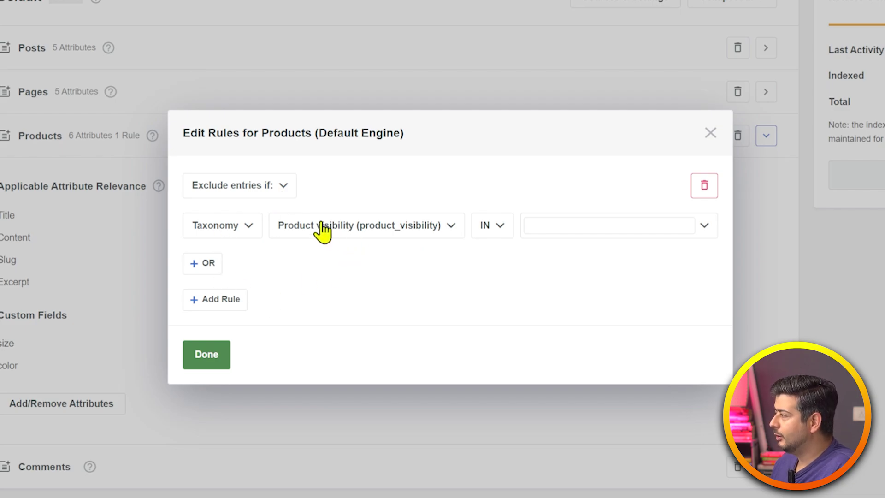
pyautogui.click(571, 226)
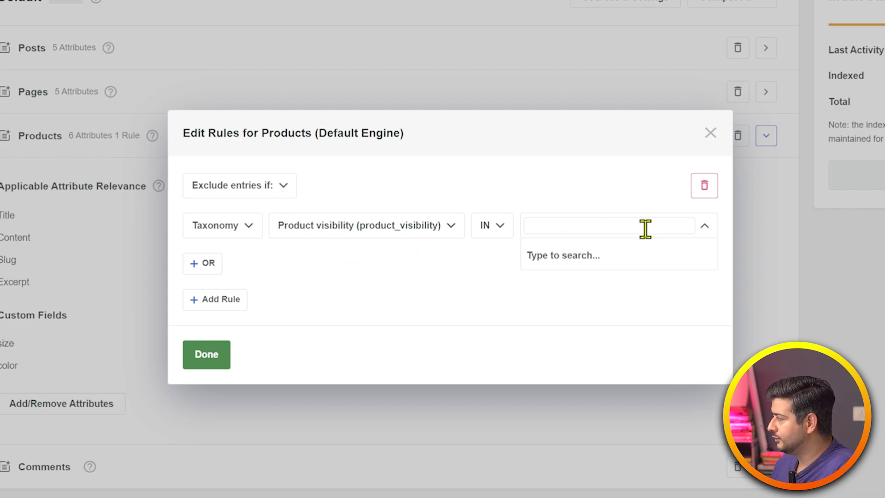
pyautogui.write('stock')
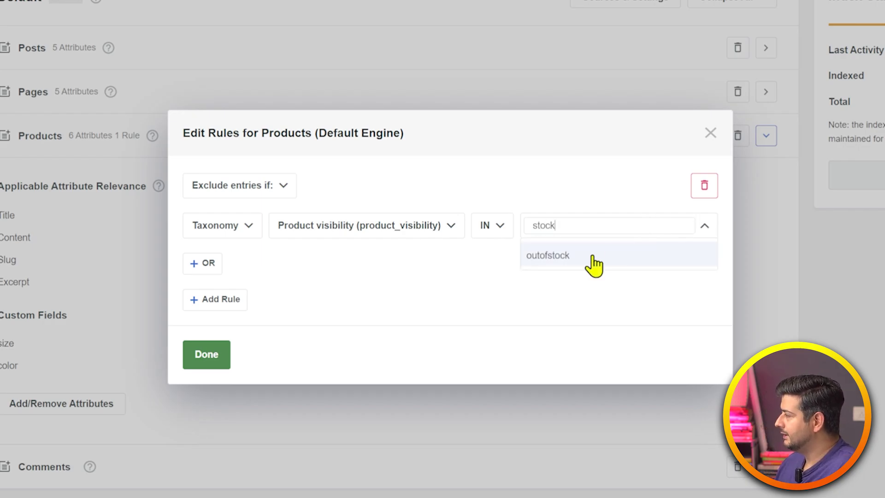
pyautogui.click(579, 258)
pyautogui.click(203, 361)
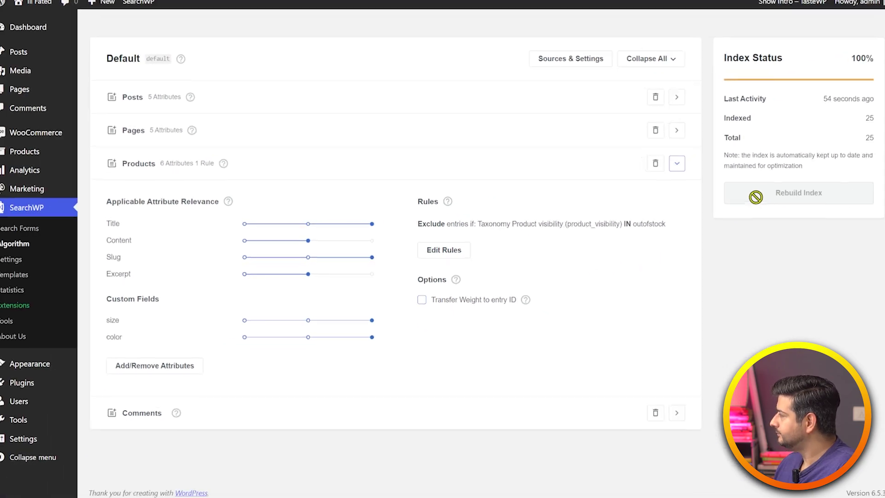
pyautogui.scroll(3, 652, 360)
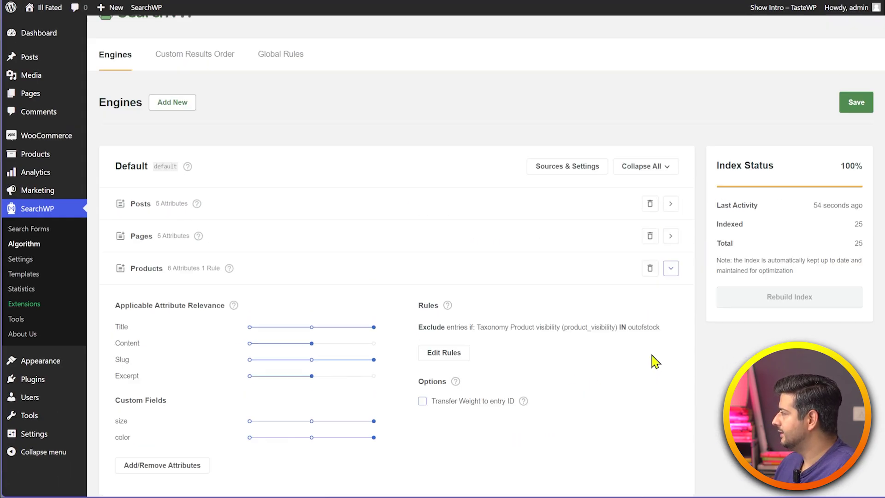
pyautogui.click(841, 137)
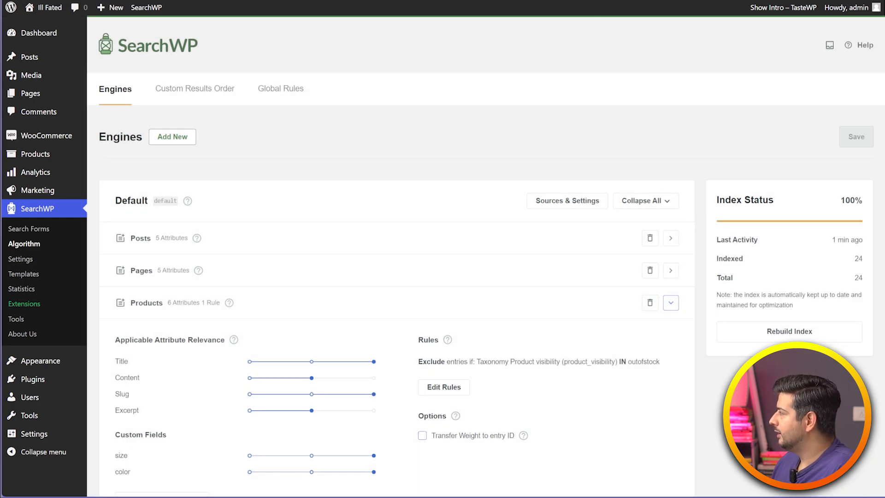
# Switch to the storefront and search the site for "green tee" to test the out-of-stock exclusion
pyautogui.hotkey('ctrl', 'Tab')
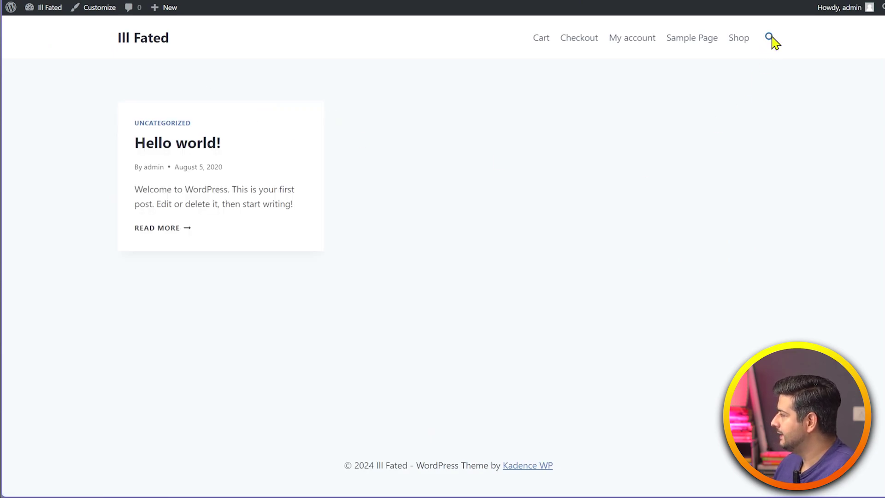
pyautogui.click(770, 38)
pyautogui.write('green tee')
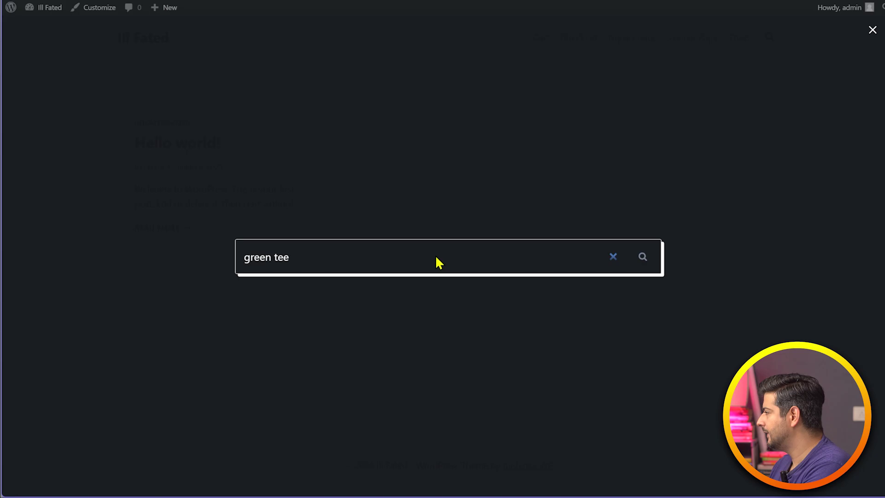
pyautogui.press('Return')
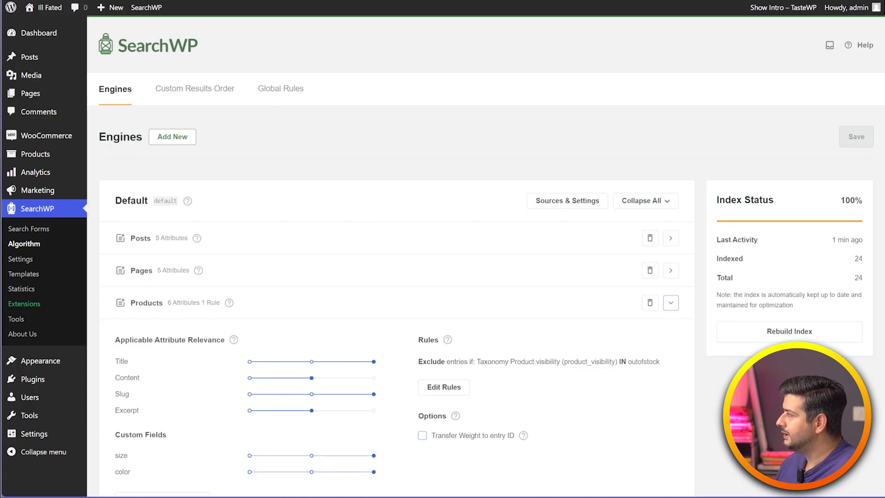
# Reopen the Products rules of the Default engine and review the condition types available for the exclusion rule
pyautogui.scroll(-3, 349, 223)
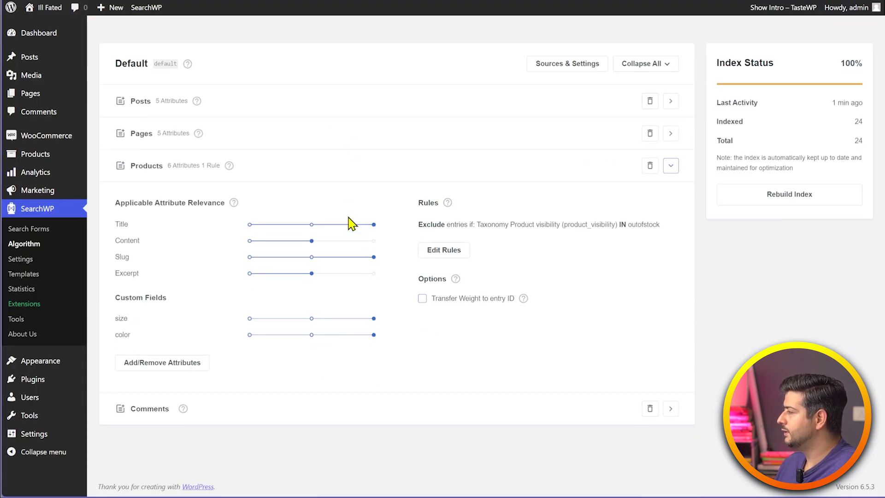
pyautogui.click(444, 252)
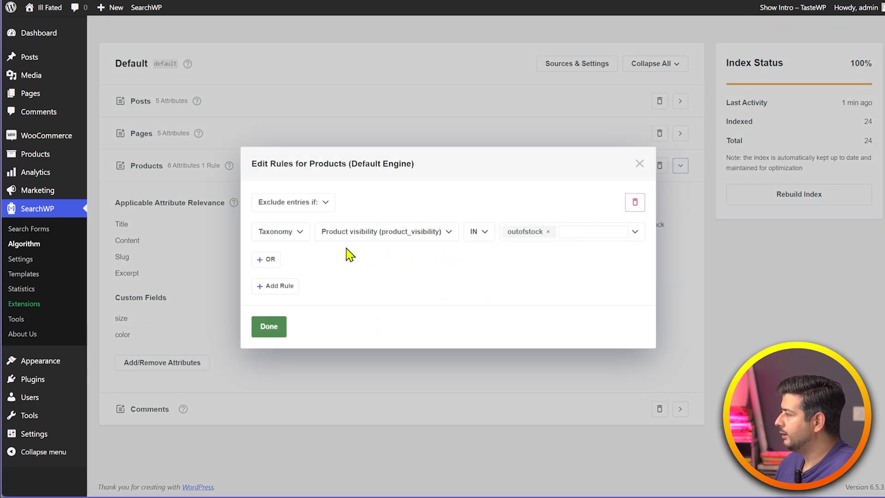
pyautogui.click(309, 234)
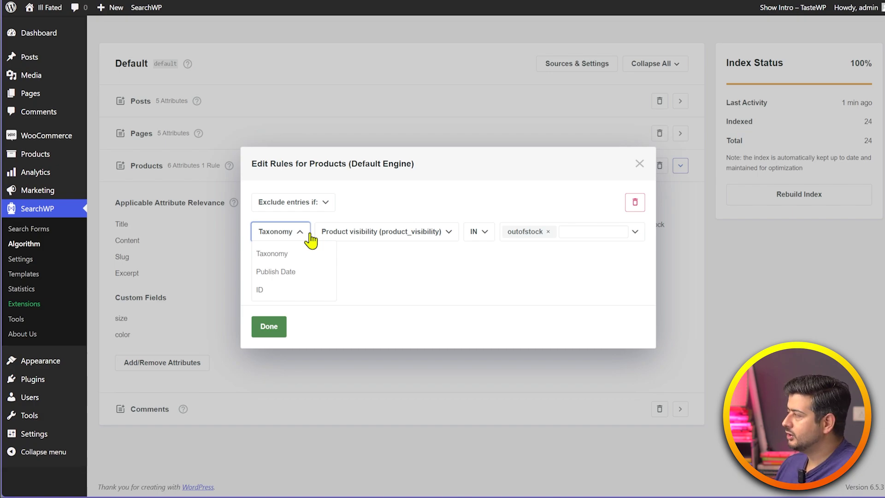
pyautogui.click(391, 260)
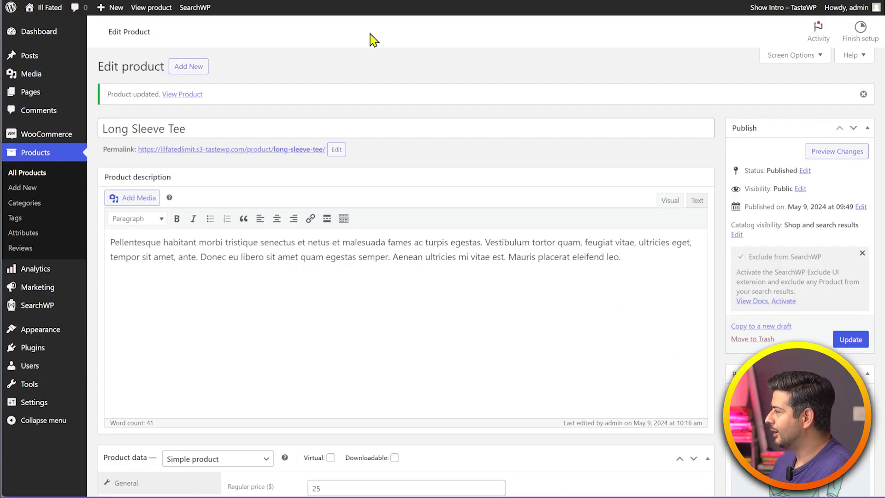
# Set the Long Sleeve Tee's stock status back to In stock in its inventory data and update the product
pyautogui.scroll(-5, 562, 233)
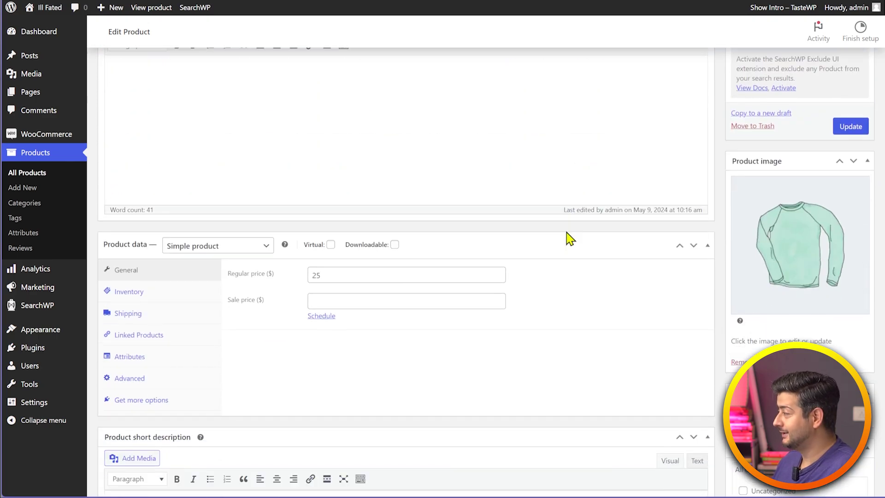
pyautogui.scroll(-2, 593, 235)
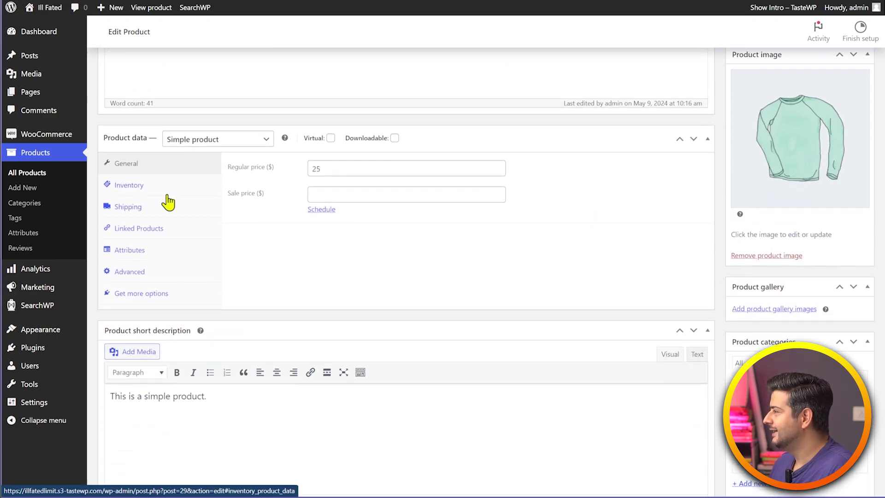
pyautogui.click(189, 186)
pyautogui.scroll(6, 437, 226)
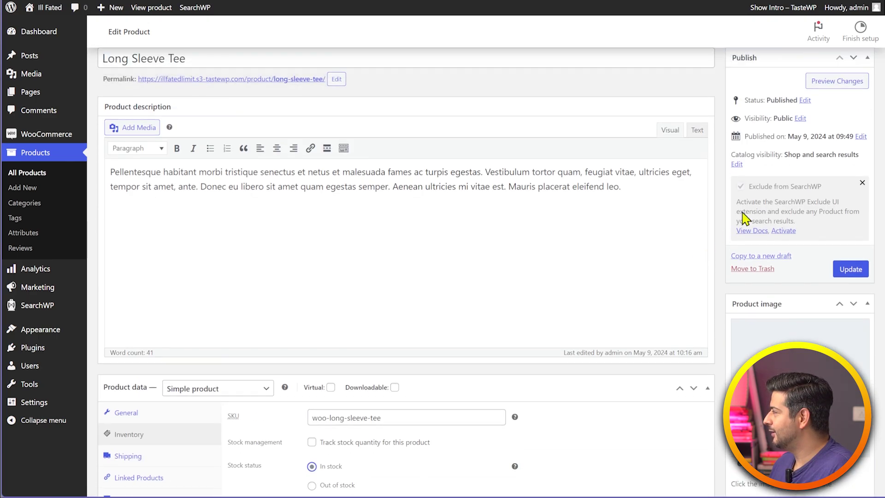
pyautogui.click(841, 286)
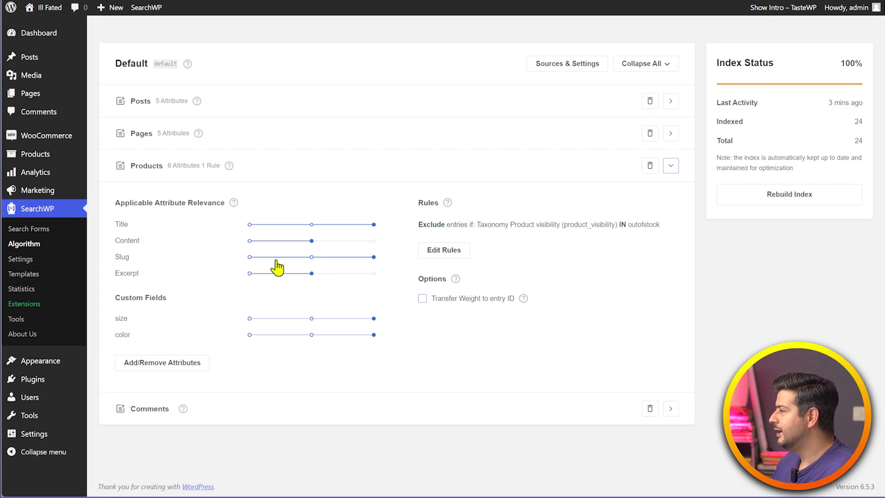
# Install the Live Search extension from the SearchWP extensions
pyautogui.click(31, 303)
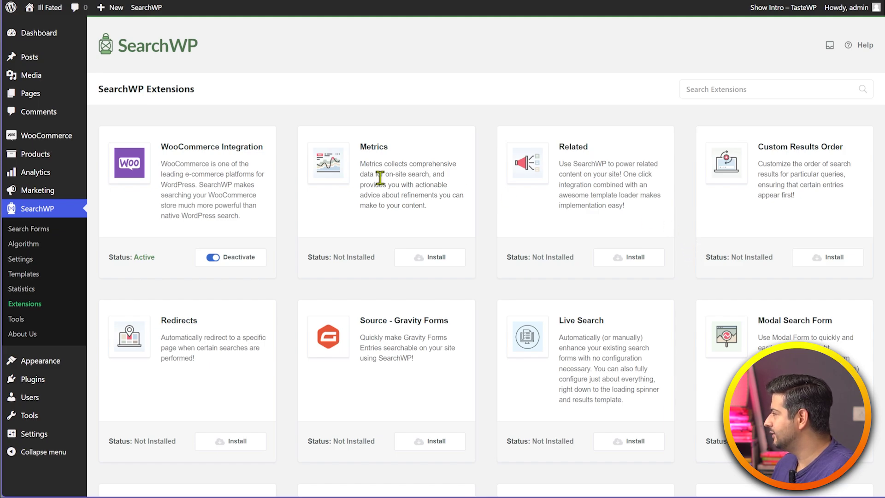
pyautogui.scroll(-3, 566, 187)
pyautogui.scroll(-2, 571, 193)
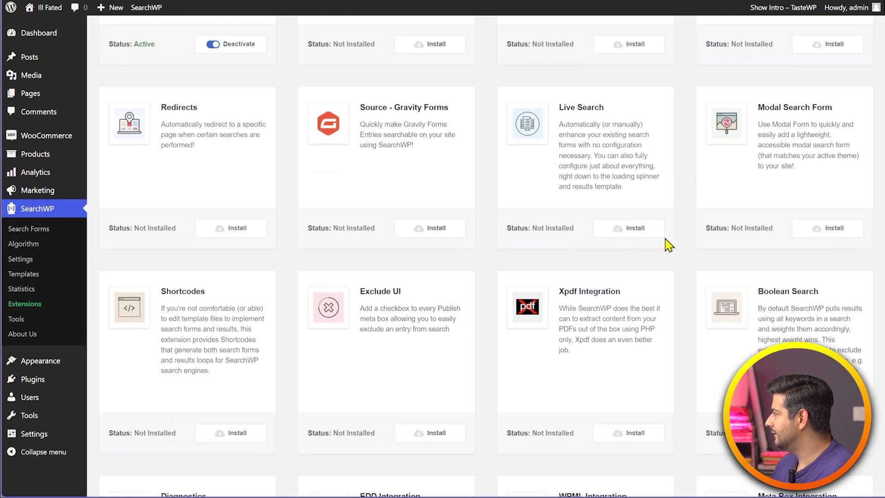
pyautogui.click(635, 229)
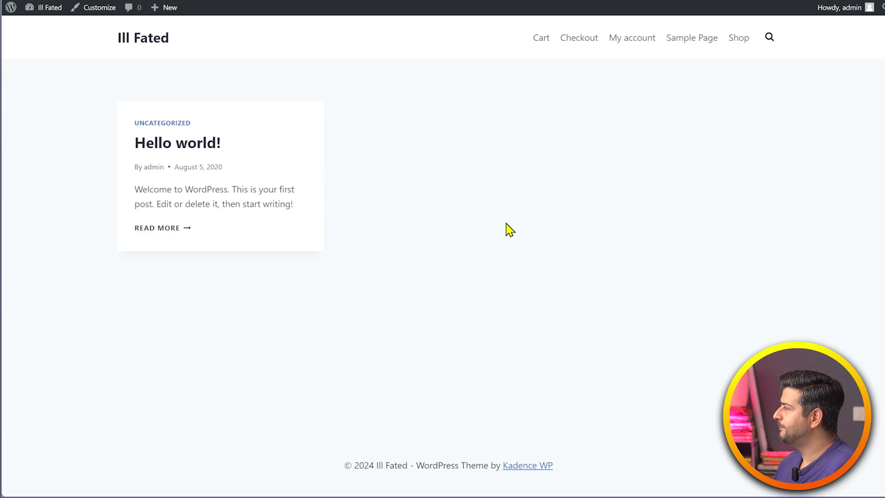
# Enter "green tee" in the storefront search to test the live search results
pyautogui.click(769, 37)
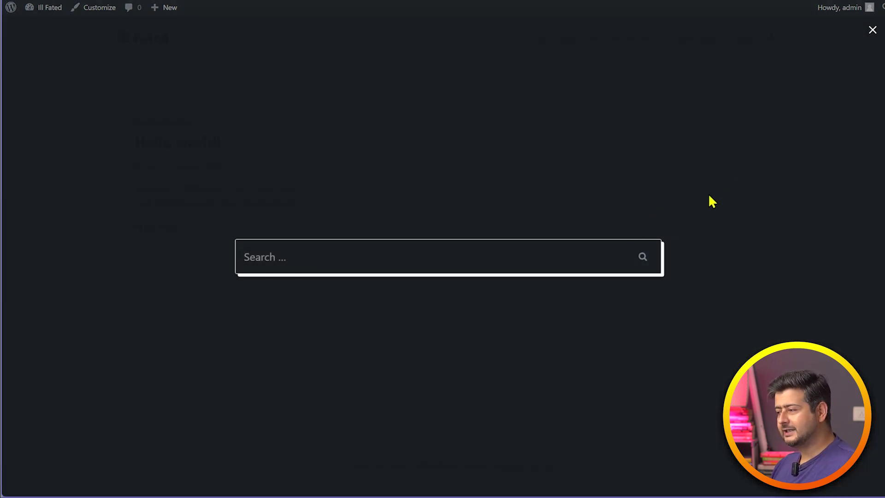
pyautogui.write('gr')
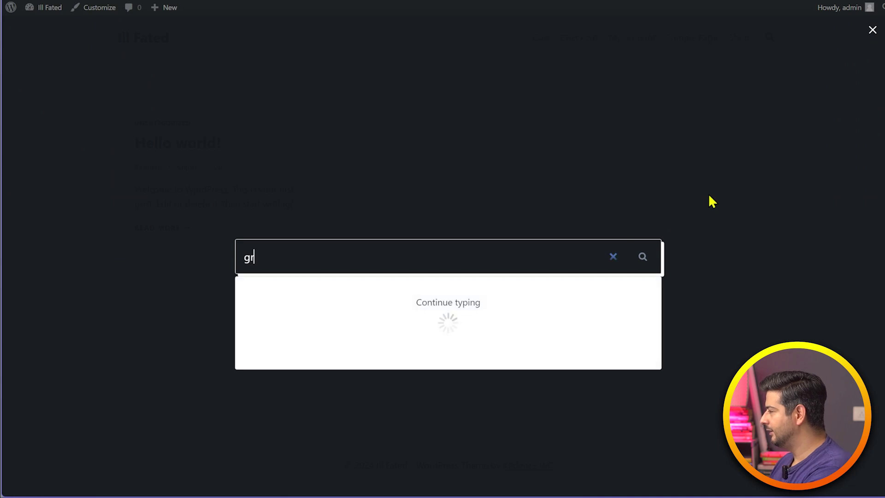
pyautogui.write('een t')
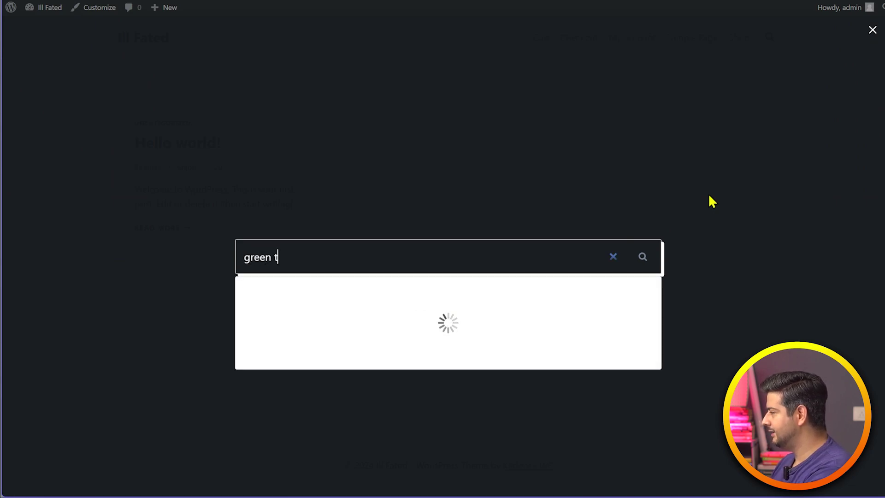
pyautogui.write('ee')
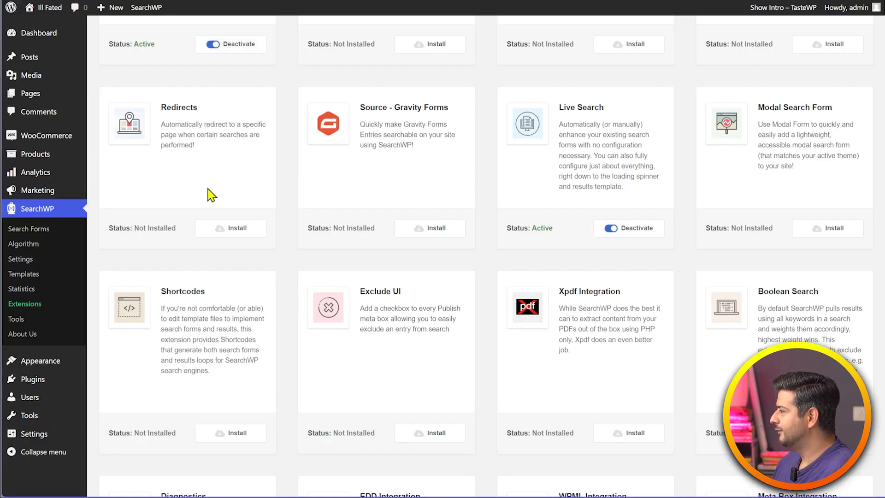
# In SearchWP's general settings, switch Partial Matches off and on again, and enable Highlight Terms
pyautogui.click(25, 260)
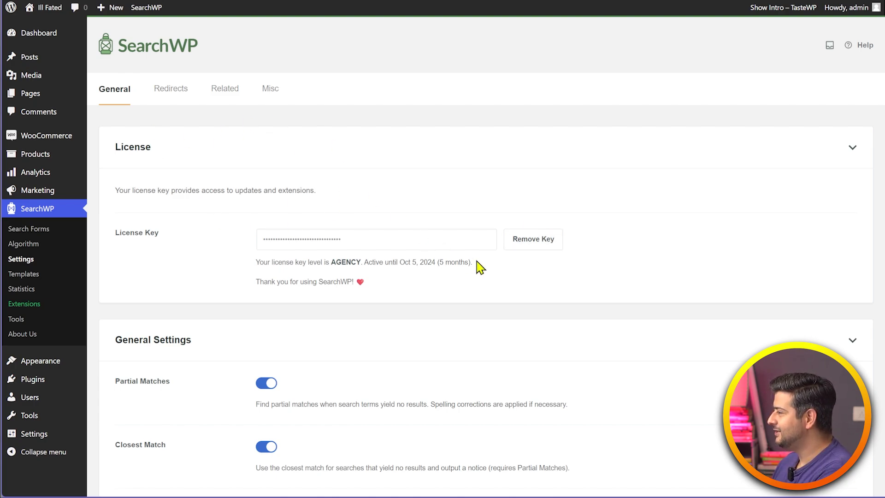
pyautogui.scroll(-2, 479, 261)
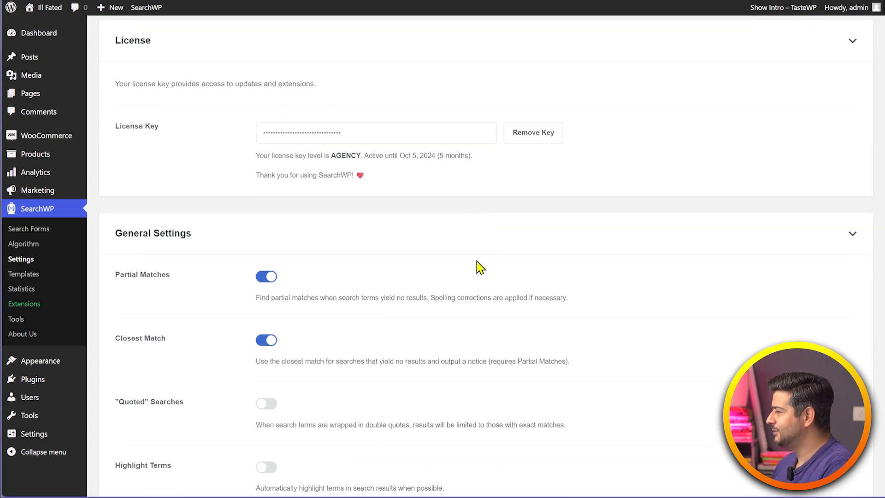
pyautogui.click(271, 278)
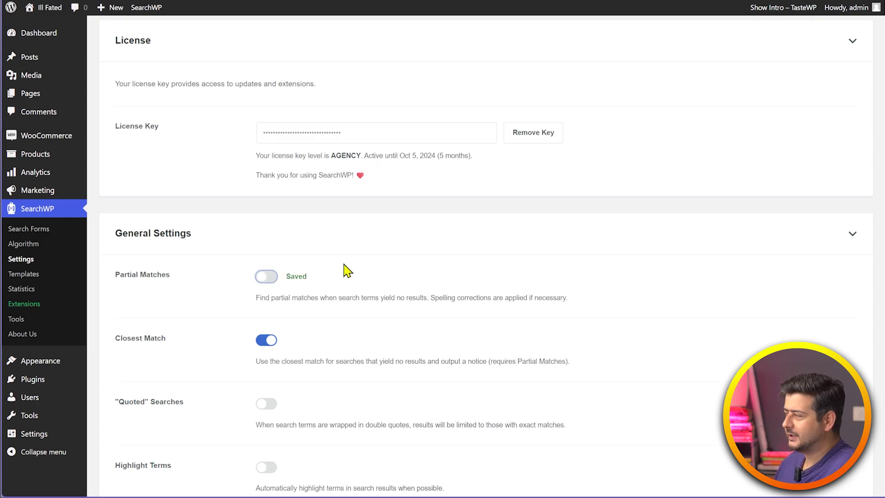
pyautogui.click(267, 276)
pyautogui.scroll(-1, 381, 304)
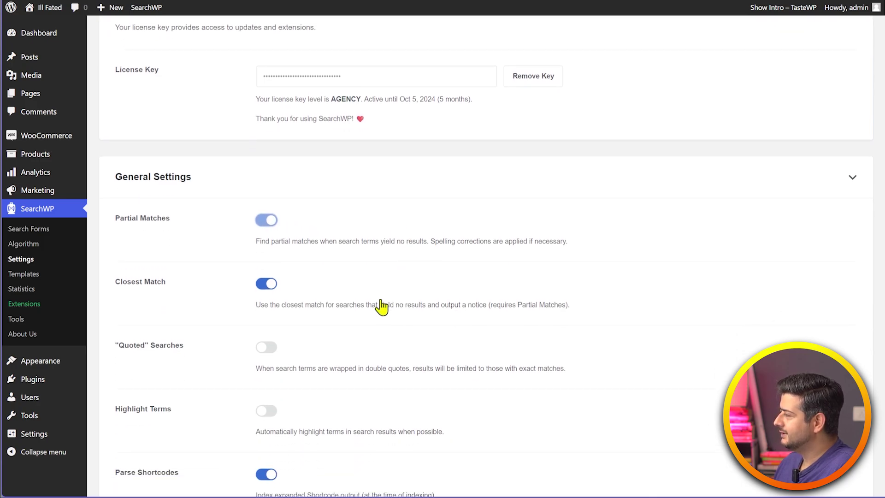
pyautogui.scroll(-1, 382, 304)
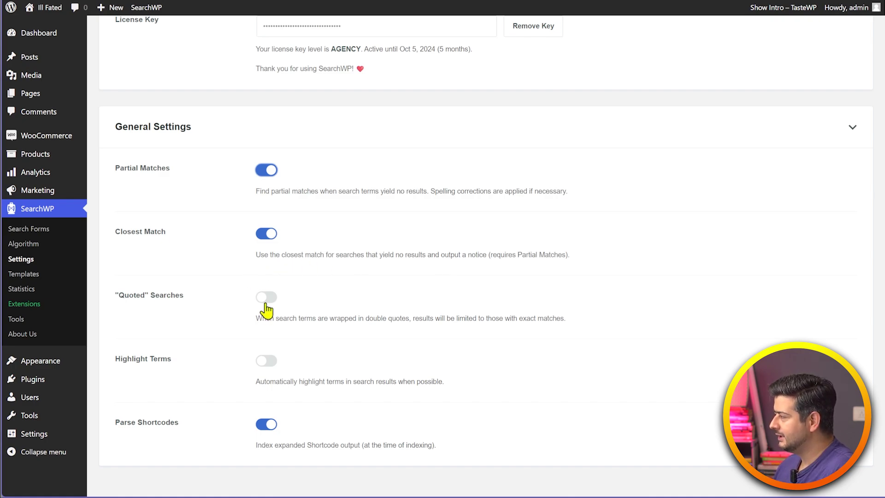
pyautogui.click(265, 361)
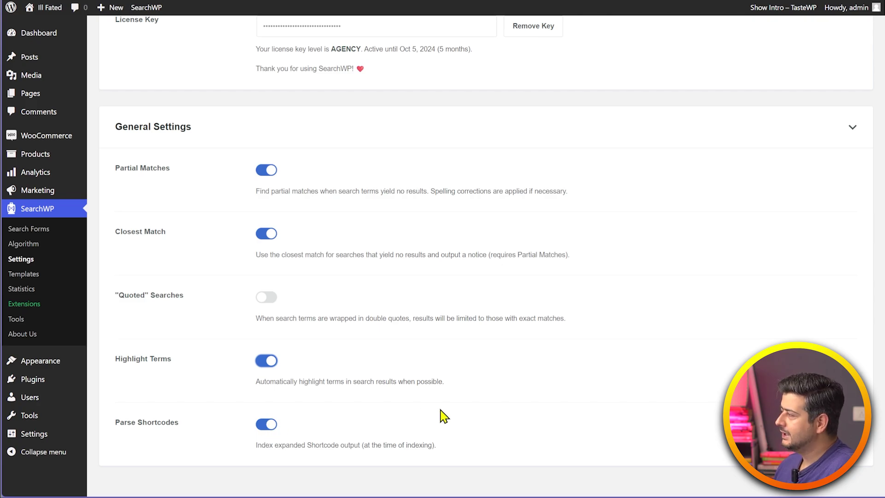
pyautogui.scroll(5, 441, 414)
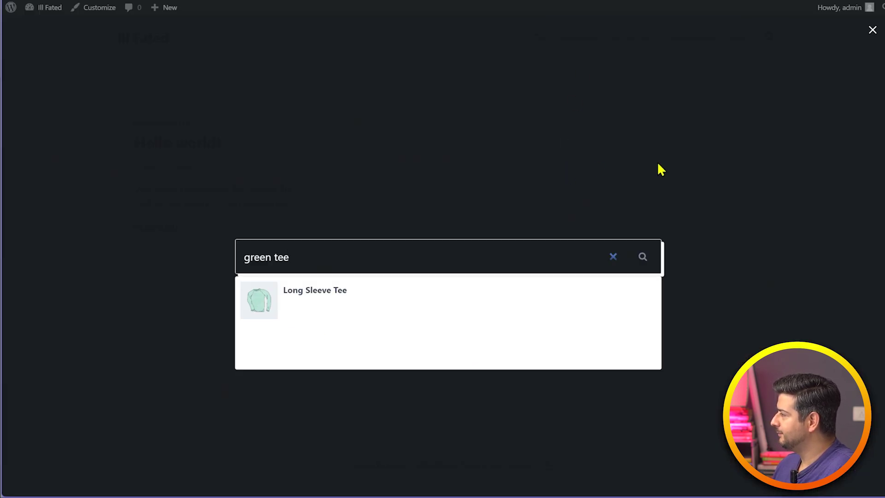
# Test the storefront live search with the misspelled term "gren tee", starting from a fresh search, and close the search overlay
pyautogui.press('Escape')
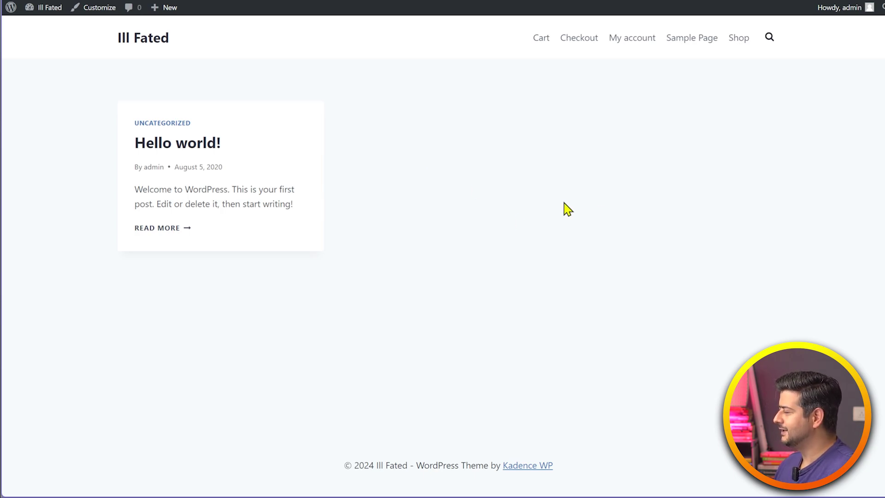
pyautogui.click(769, 37)
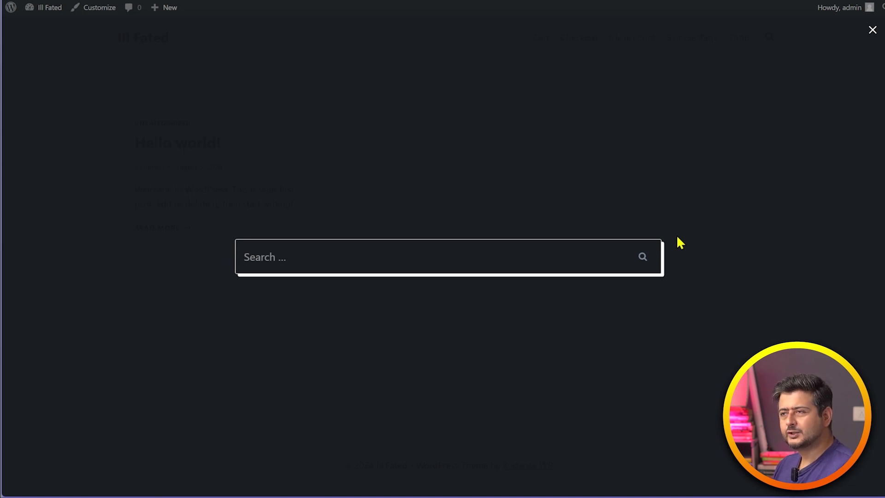
pyautogui.write('gr')
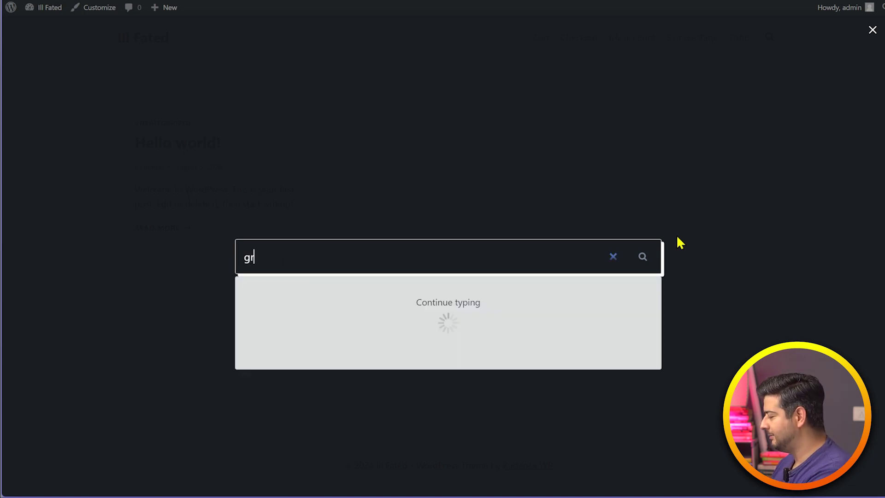
pyautogui.write('en tee')
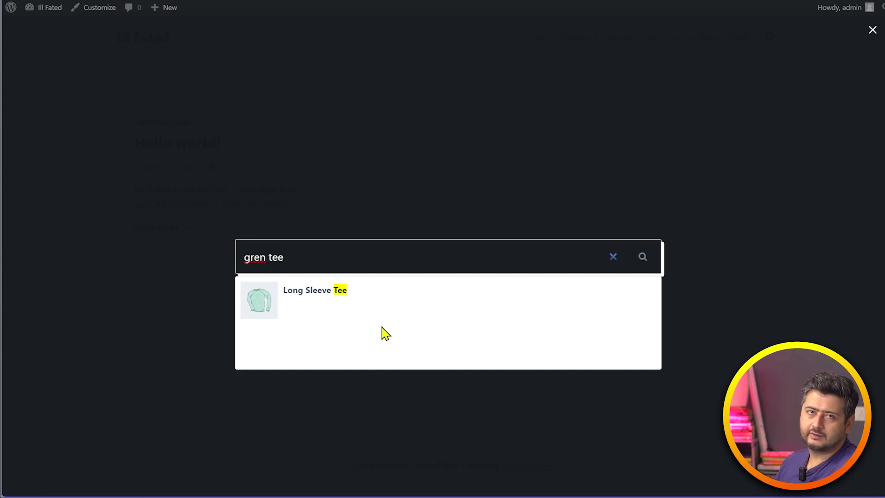
pyautogui.click(779, 263)
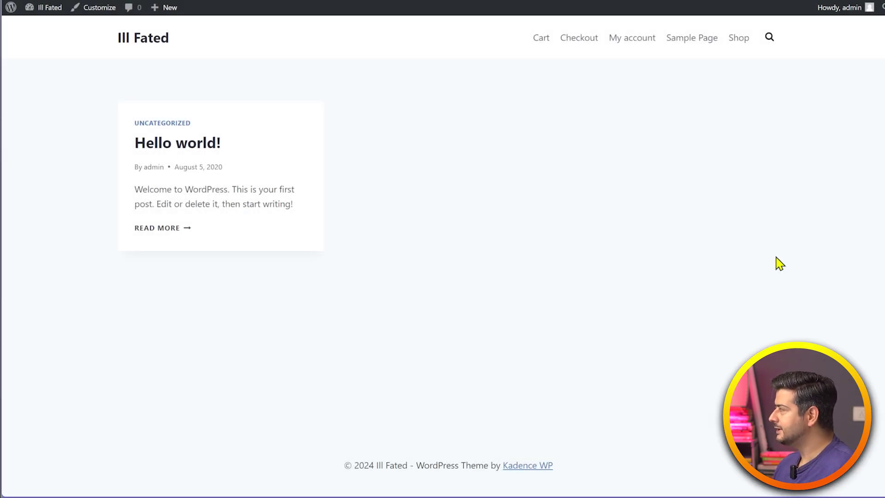